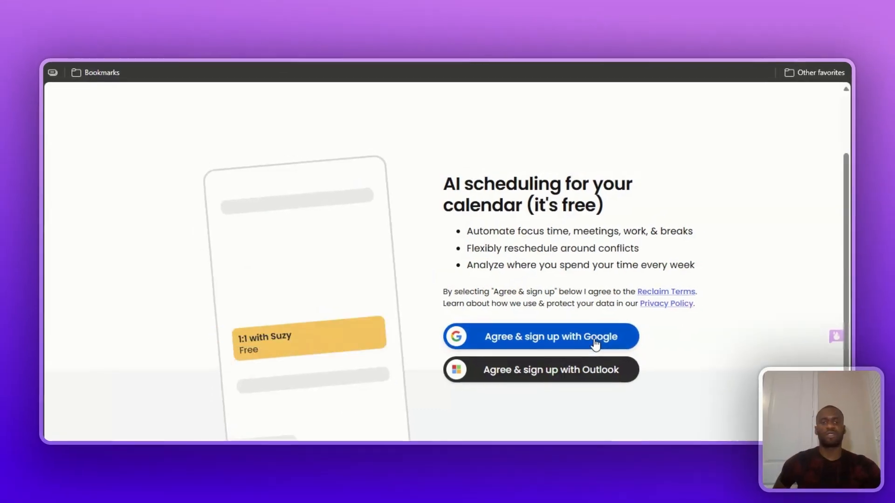
Agree to the terms, sign up for Reclaim with the Google account, and continue past the introduction.
left_click(594, 343)
left_click(606, 205)
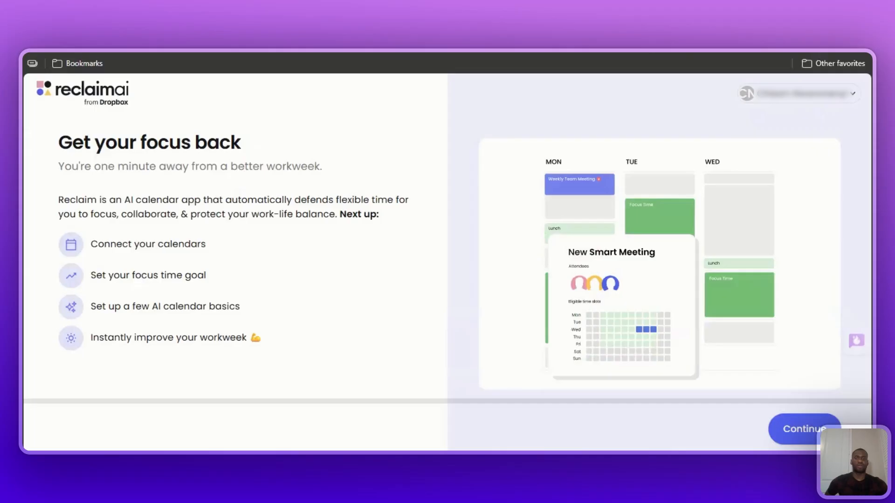
left_click(803, 428)
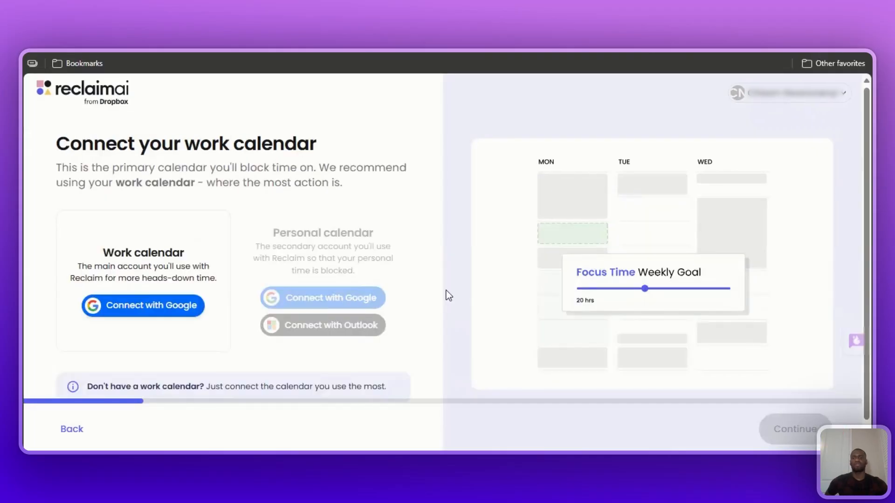
Connect the Google work calendar as the main account, granting Reclaim.ai the requested calendar access.
scroll(446, 290, "down", 1)
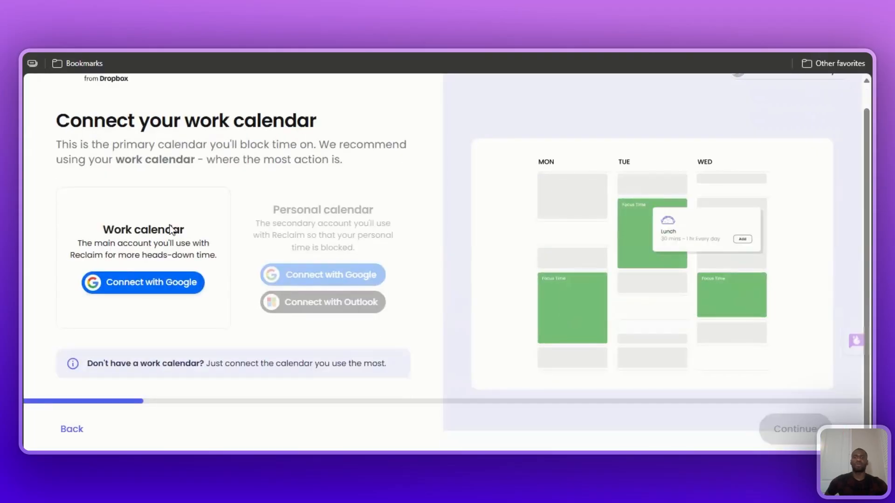
scroll(272, 257, "up", 1)
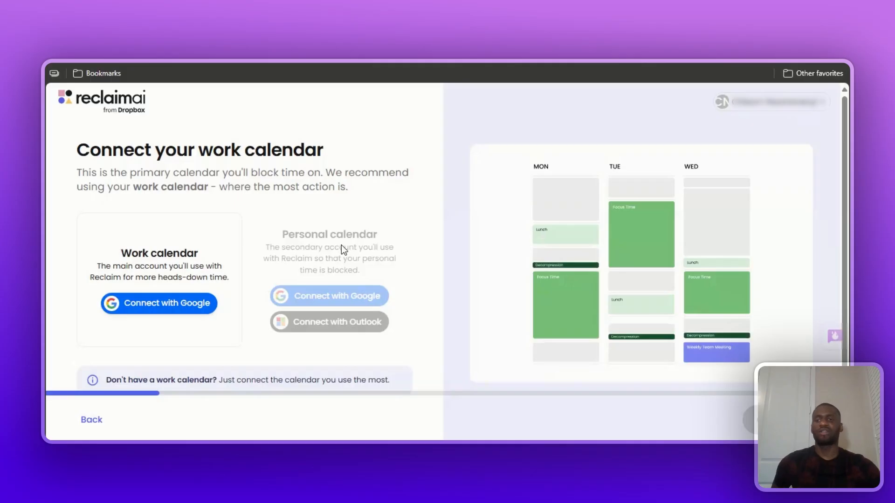
scroll(341, 245, "down", 1)
left_click(169, 293)
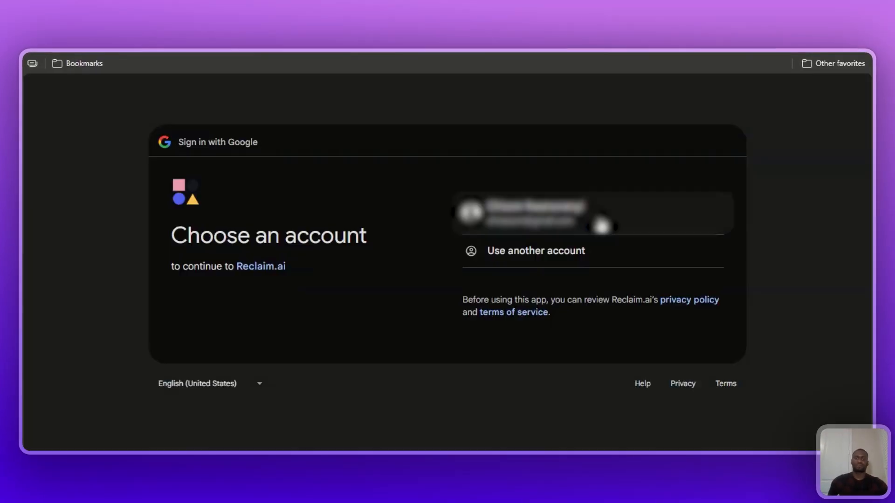
left_click(675, 214)
left_click(681, 337)
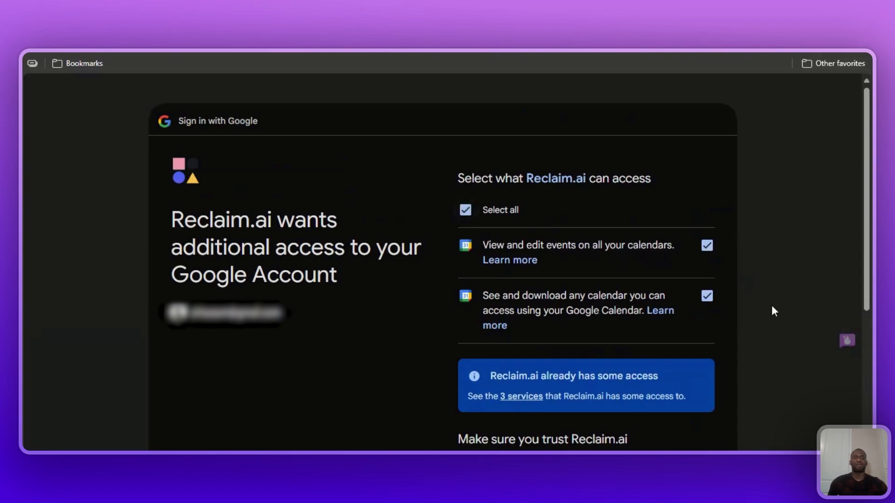
scroll(772, 308, "down", 5)
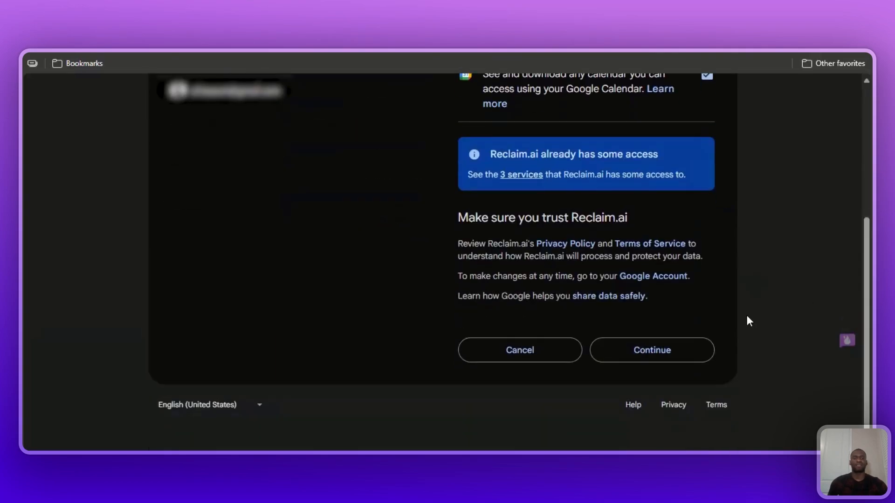
left_click(664, 354)
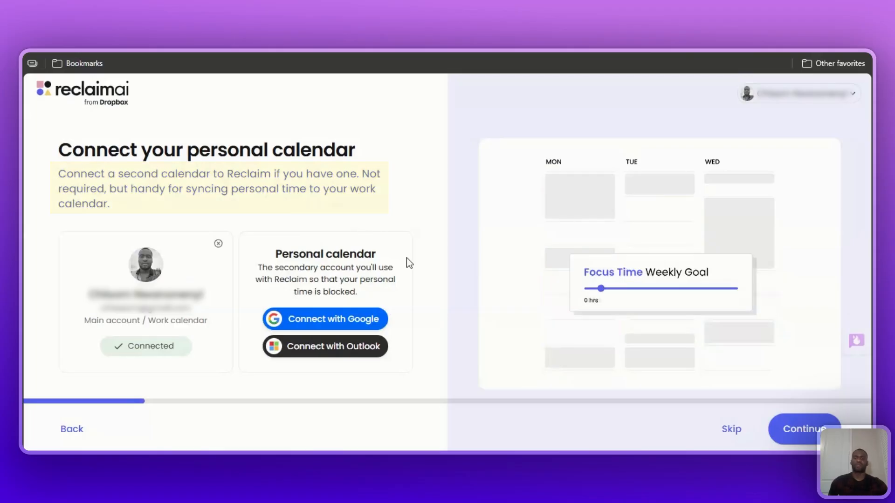
Connect a personal calendar with Google by choosing the listed account and approving access.
left_click(352, 320)
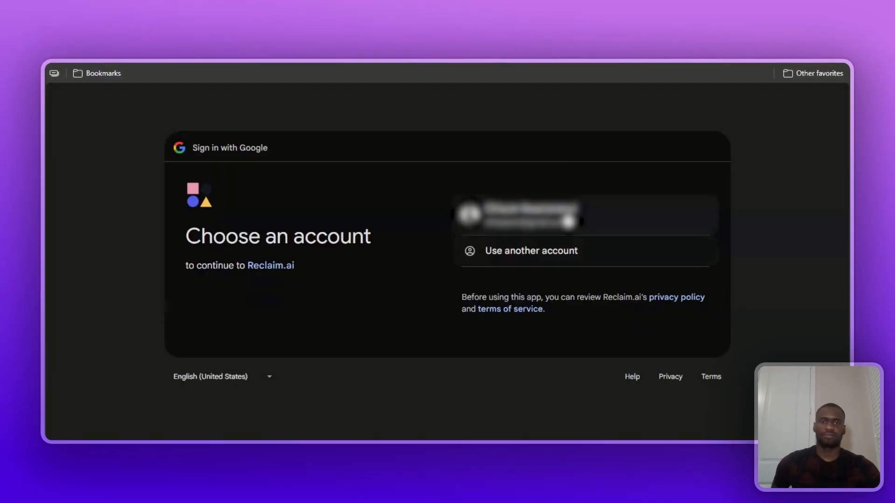
left_click(632, 216)
left_click(646, 335)
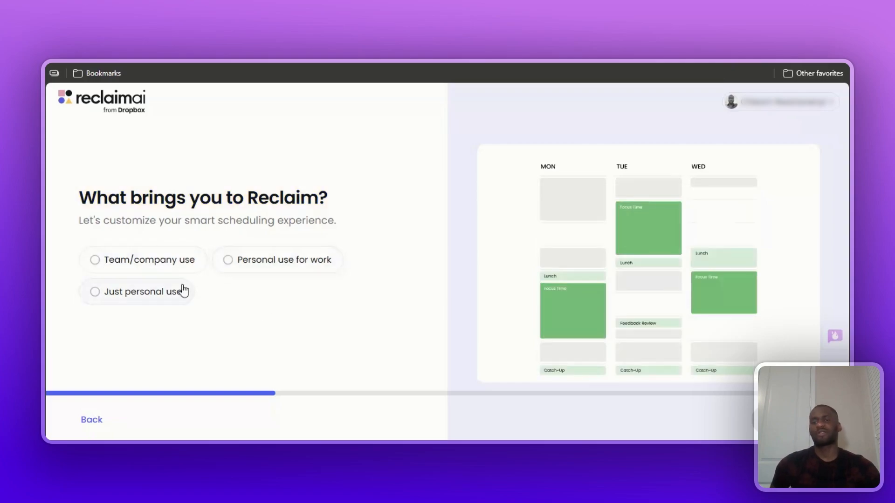
Answer the onboarding questions with Just personal use, the Non-manager role and the Marketing department.
left_click(183, 291)
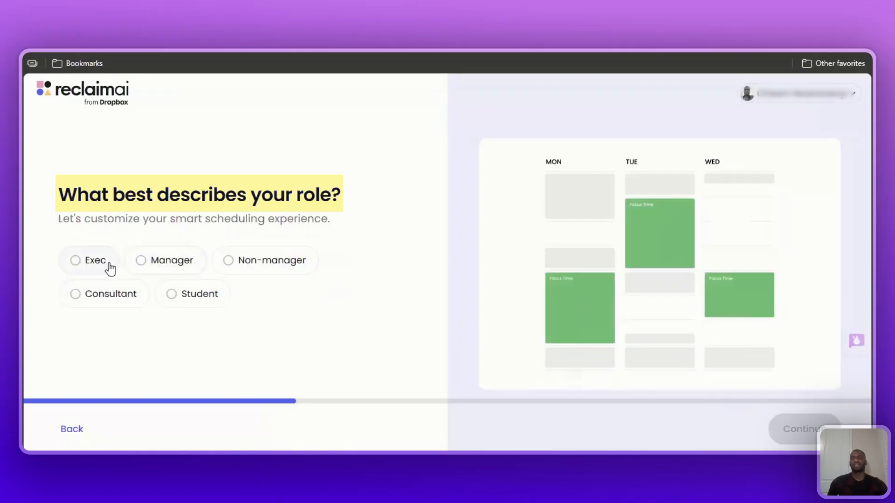
left_click(244, 269)
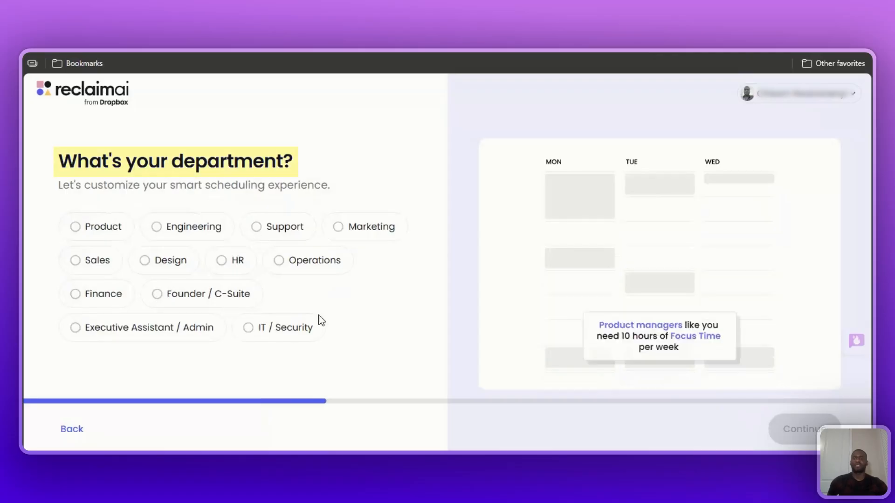
left_click(377, 230)
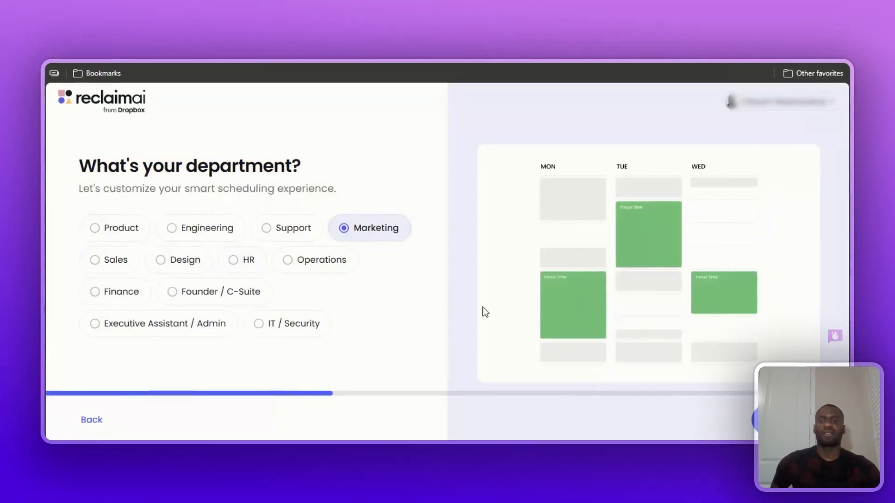
left_click(759, 419)
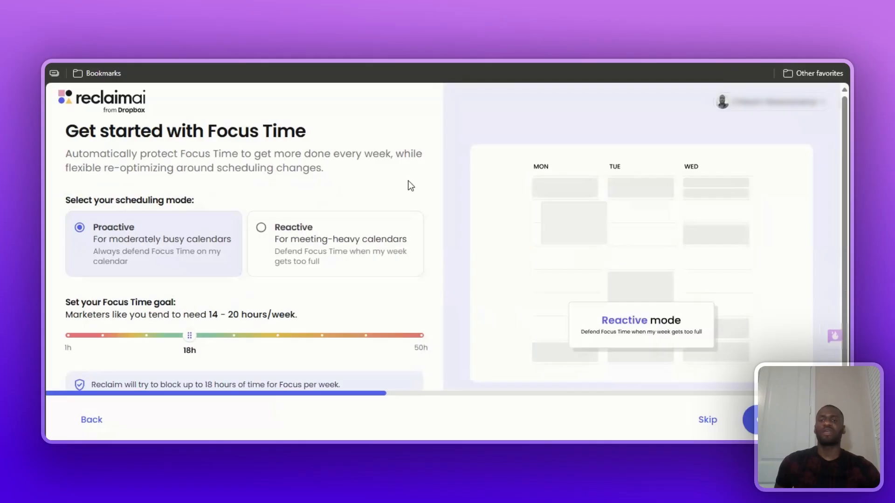
Review the Focus Time mode and weekly goal, and the AI-powered basics for lunch, meeting breaks and Scheduling Links.
scroll(406, 186, "down", 1)
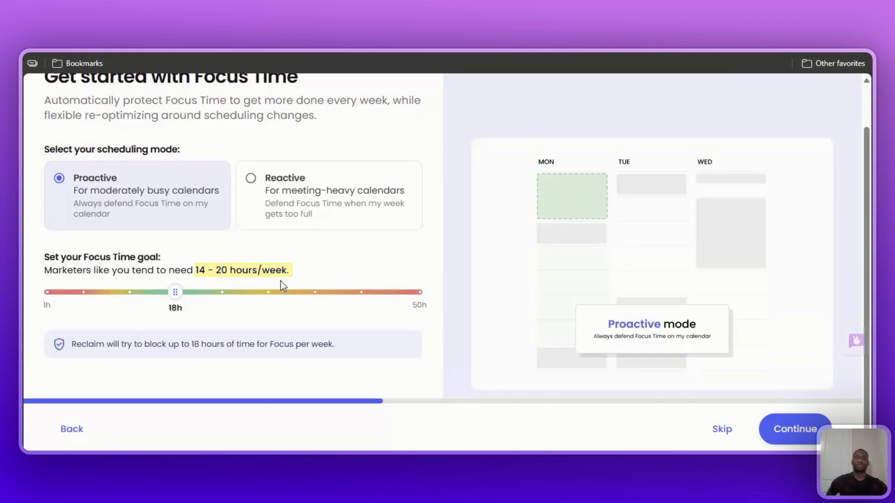
scroll(422, 314, "up", 1)
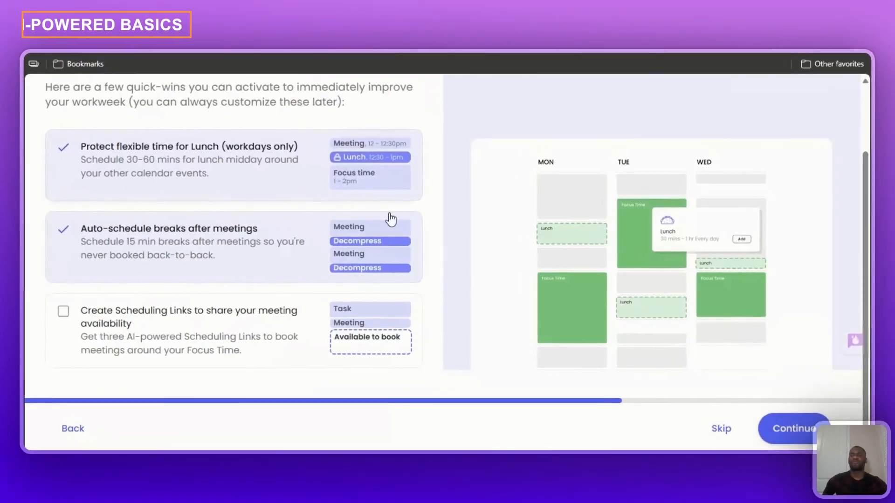
scroll(397, 223, "up", 2)
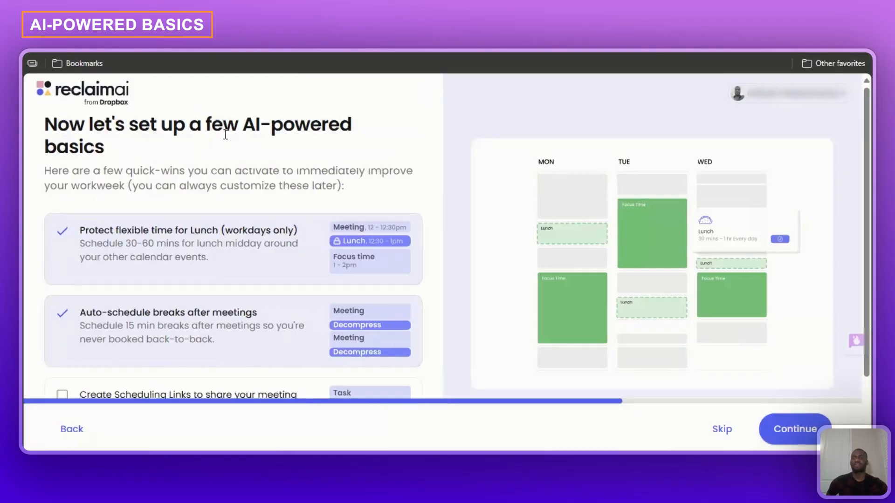
scroll(225, 135, "down", 2)
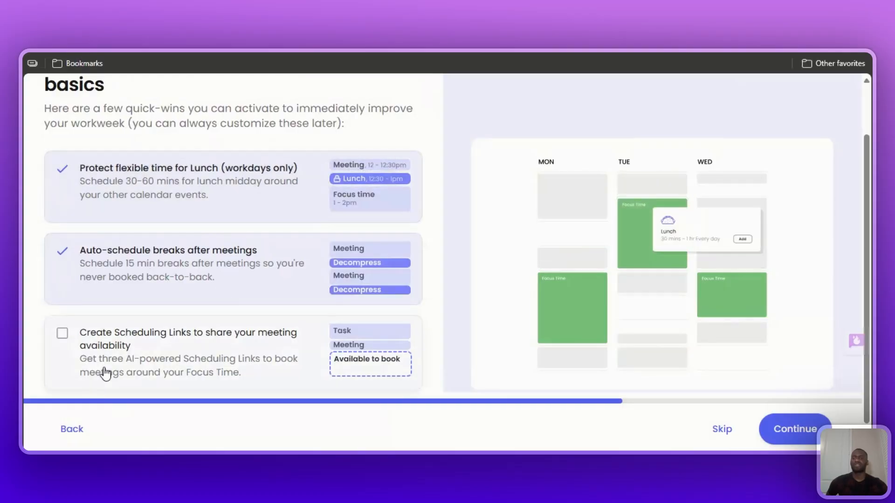
scroll(173, 350, "down", 1)
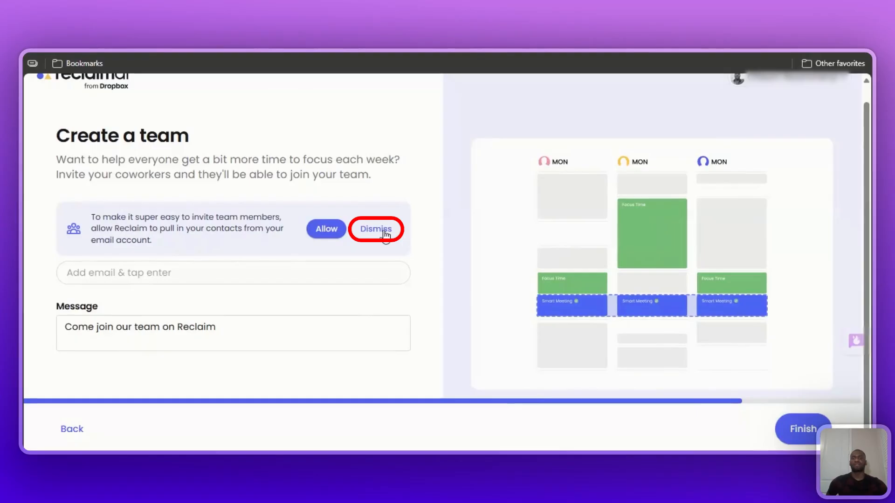
Dismiss the request to pull in email contacts and finish onboarding without inviting any coworkers.
left_click(377, 229)
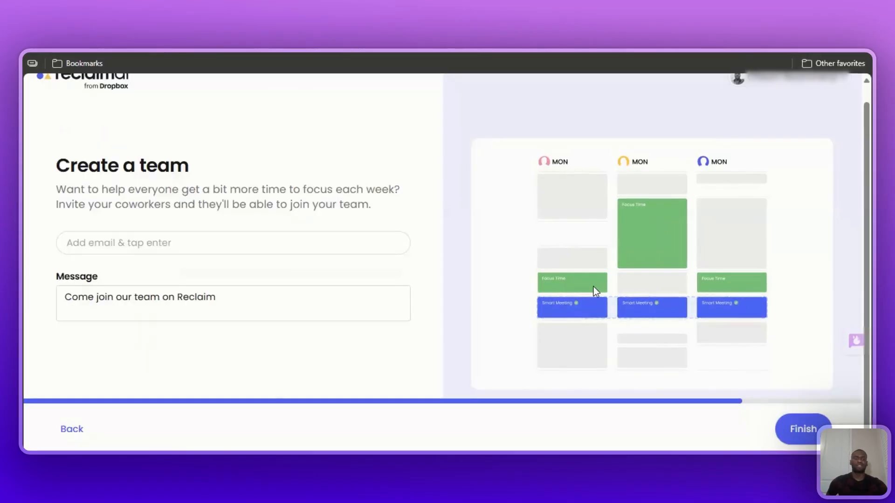
left_click(802, 428)
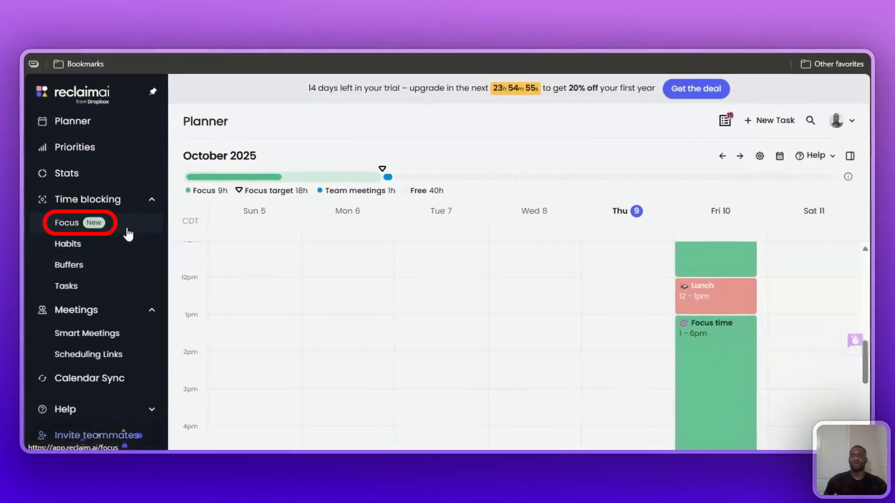
Examine this week's Focus statistics, including focus time, meetings, free time, the daily chart and the time breakdown.
left_click(128, 235)
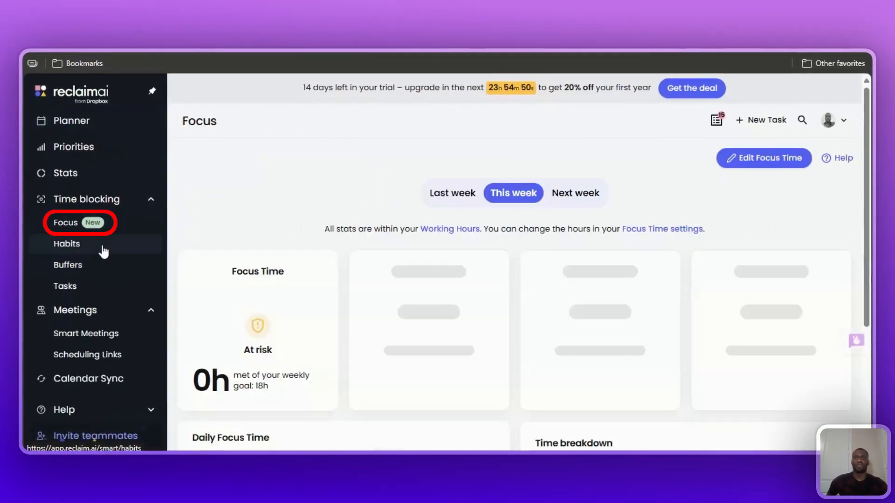
scroll(426, 296, "down", 4)
scroll(427, 293, "up", 3)
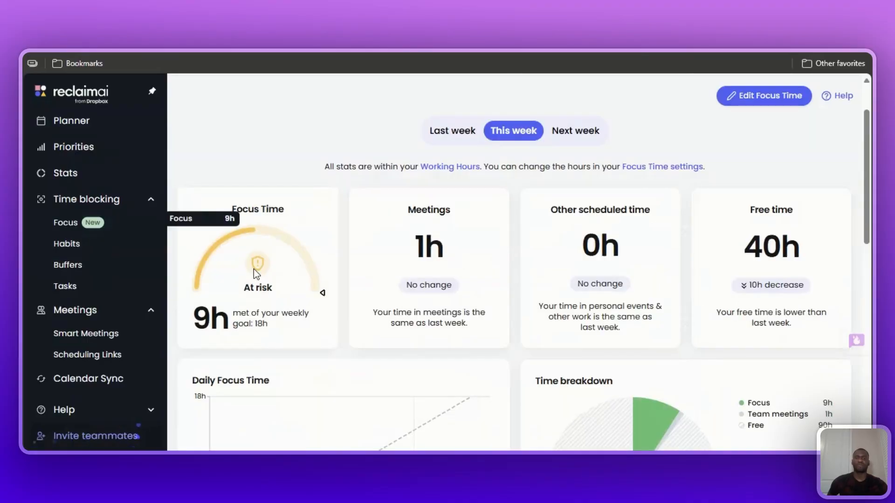
scroll(717, 299, "down", 4)
scroll(667, 326, "up", 2)
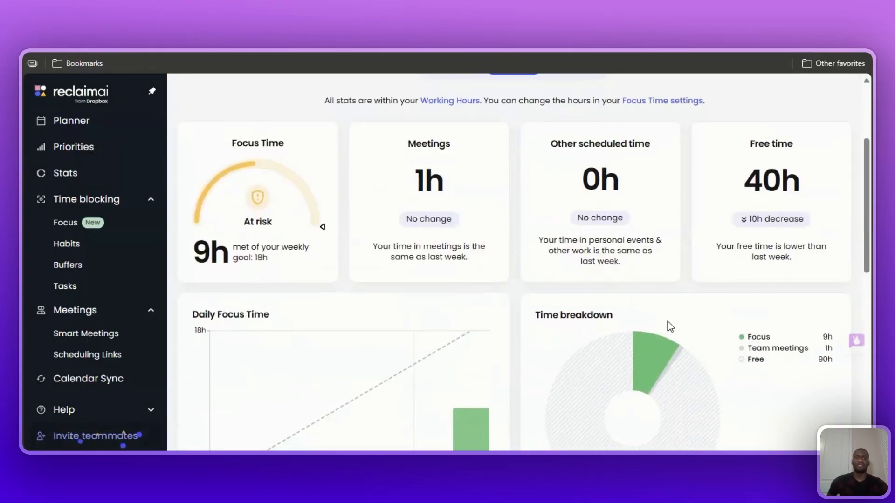
scroll(669, 327, "up", 3)
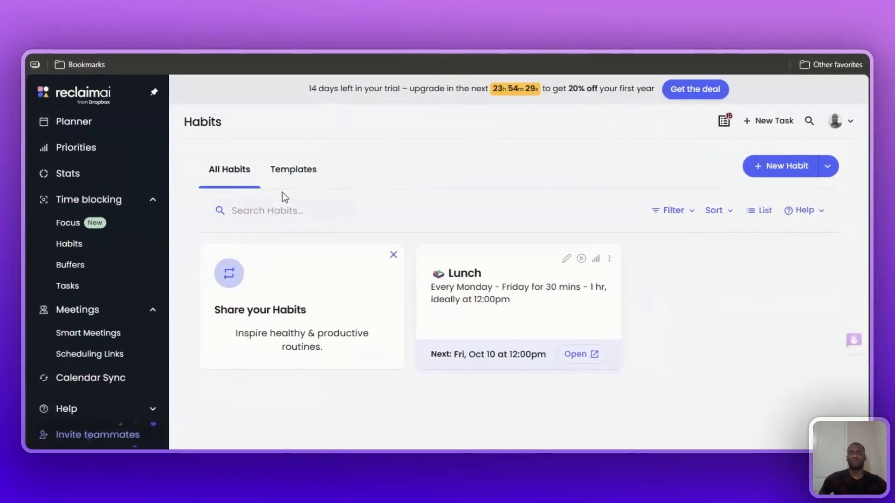
Browse the Reclaim habit templates and start a new habit from the Troubleshoot Escalated Issues template.
left_click(293, 170)
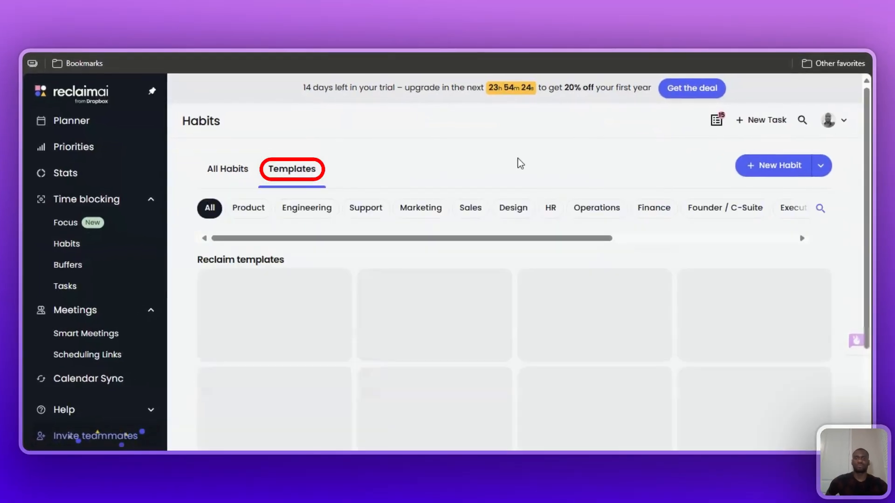
scroll(520, 155, "down", 5)
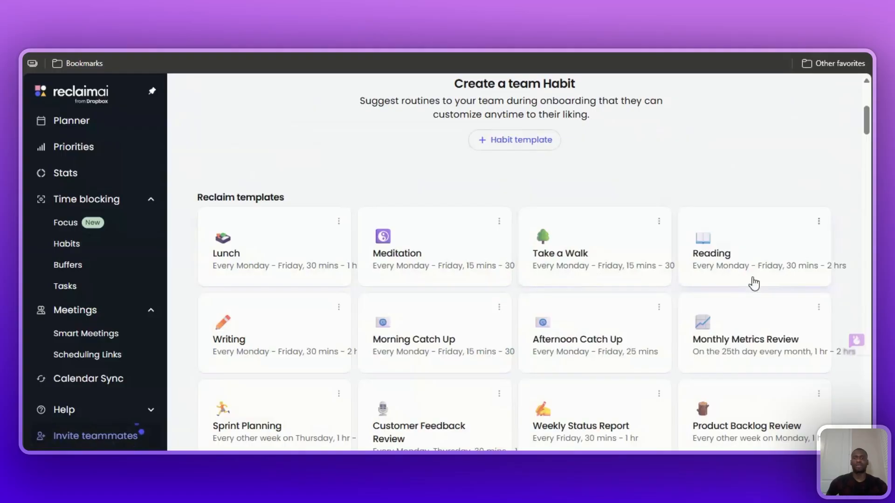
scroll(706, 347, "down", 3)
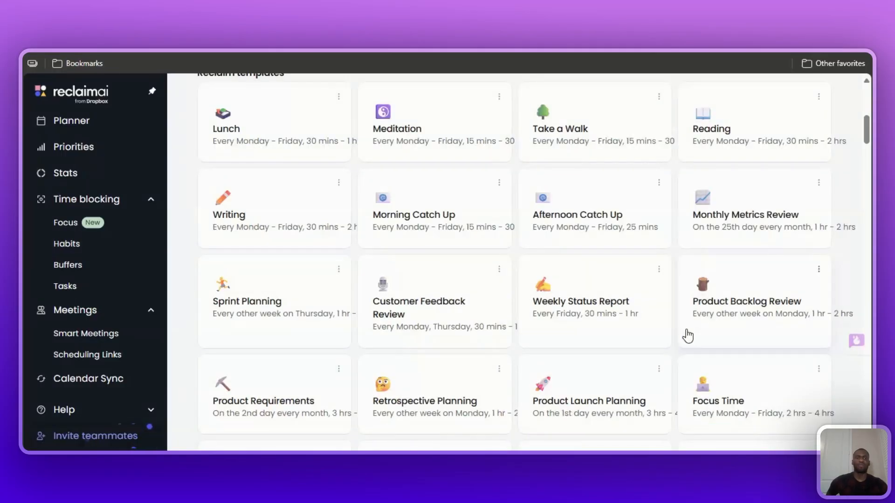
scroll(825, 230, "down", 1)
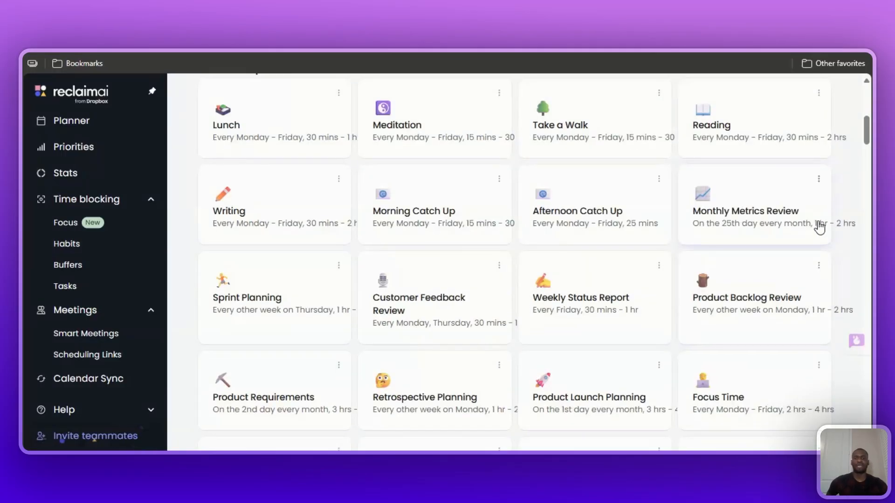
scroll(356, 247, "down", 3)
scroll(465, 260, "down", 1)
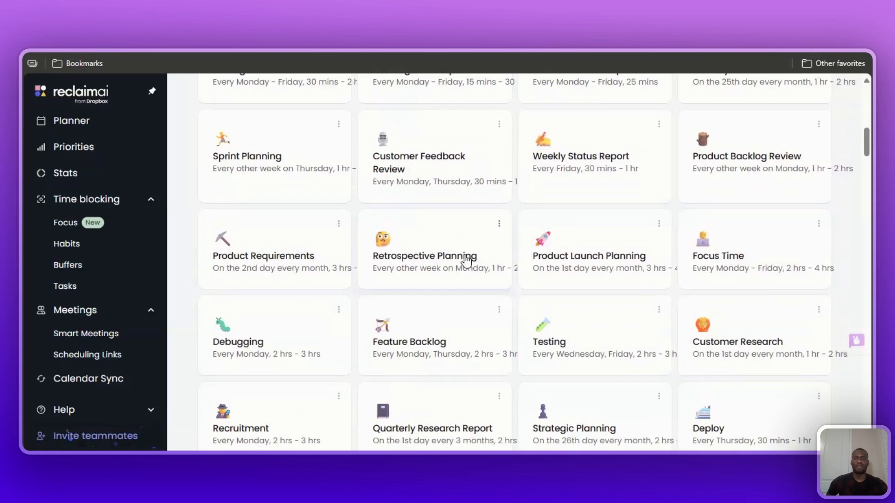
scroll(466, 259, "down", 4)
scroll(694, 316, "up", 5)
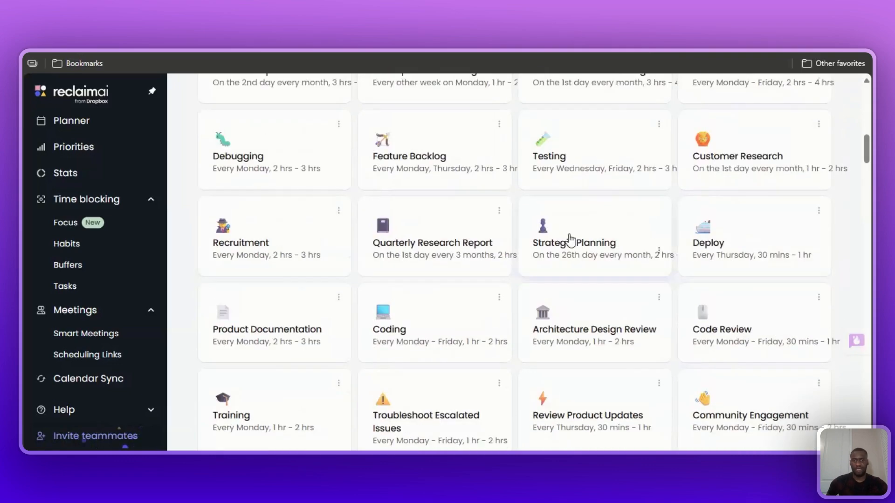
scroll(522, 287, "down", 4)
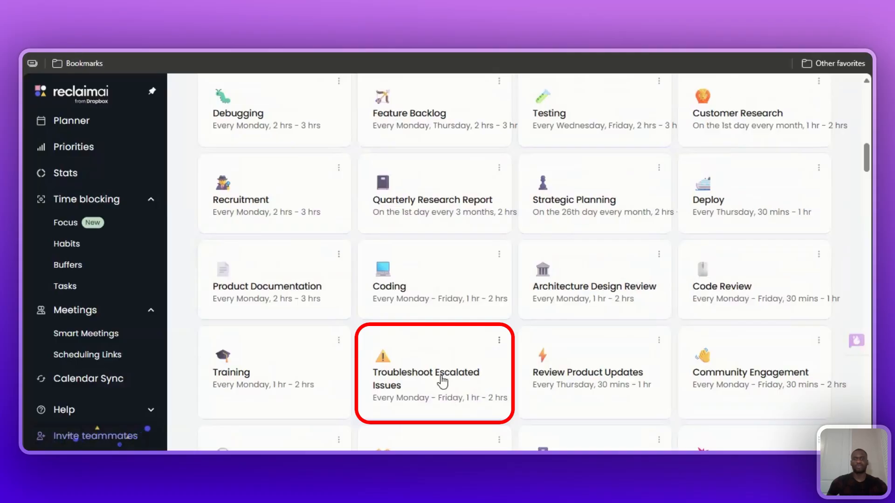
left_click(442, 379)
Set the Troubleshoot Escalated Issues habit's priority to High priority.
scroll(585, 293, "down", 3)
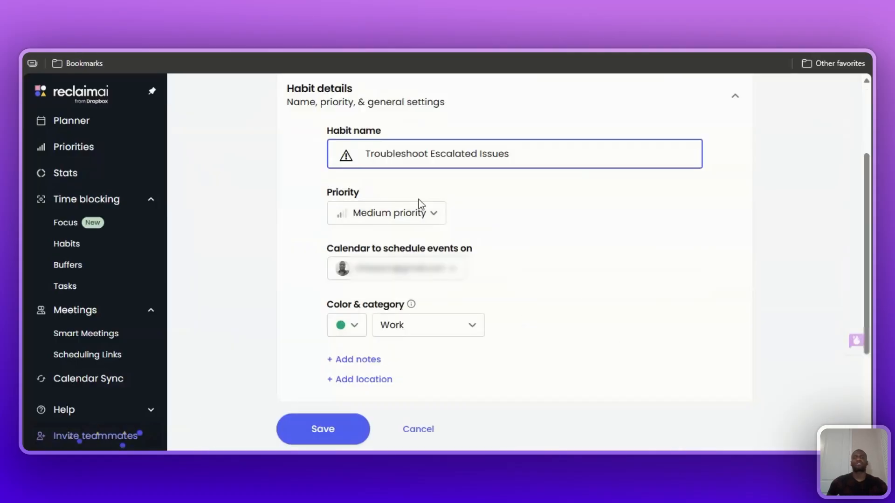
left_click(437, 217)
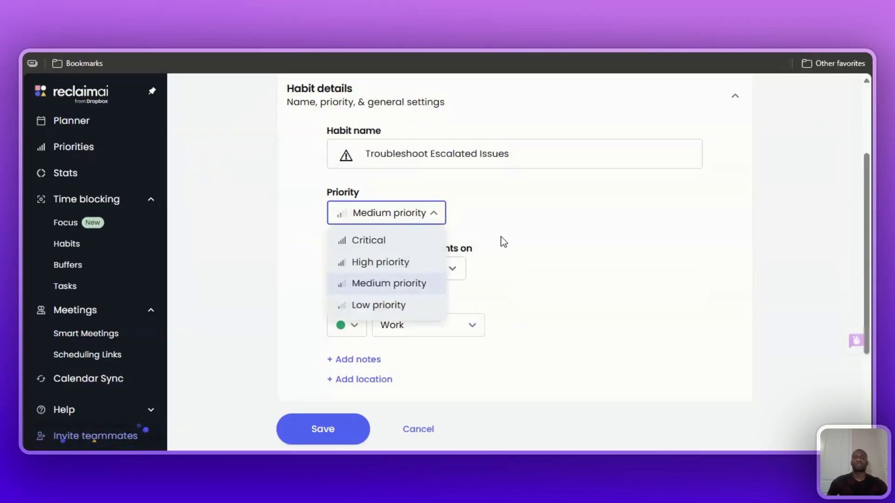
left_click(400, 263)
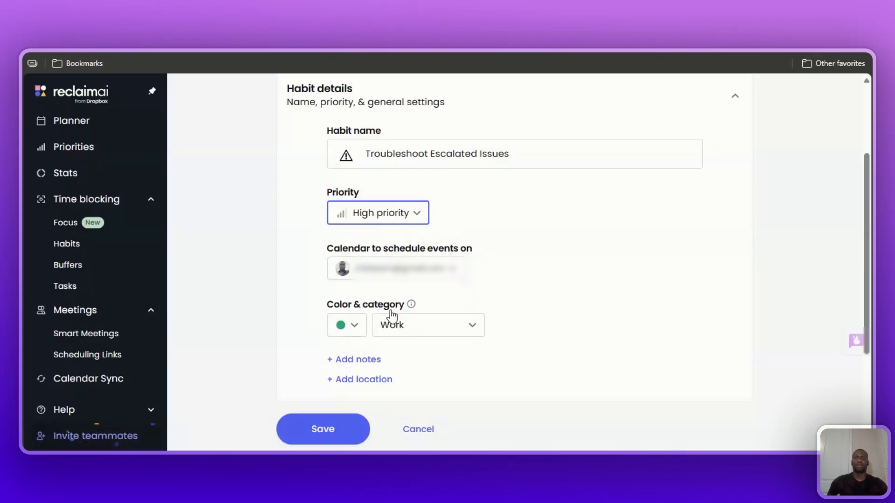
Review the habit's color and category options and its scheduling settings, including hours, eligible days, repeat, ideal days, ideal time and duration.
scroll(361, 391, "down", 3)
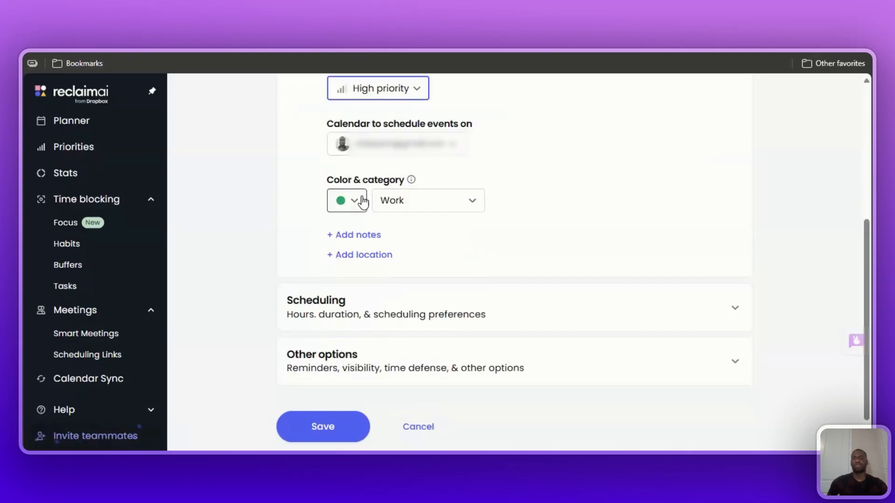
left_click(363, 202)
left_click(638, 229)
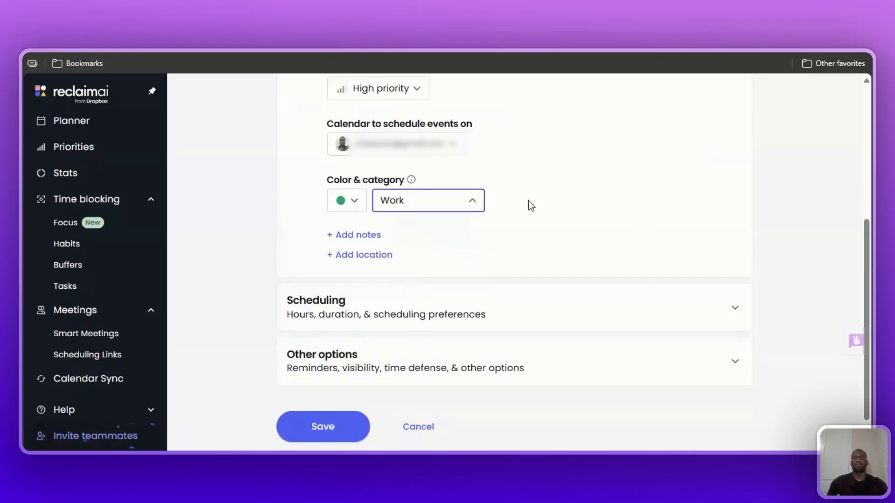
left_click(615, 212)
scroll(386, 291, "down", 1)
left_click(735, 275)
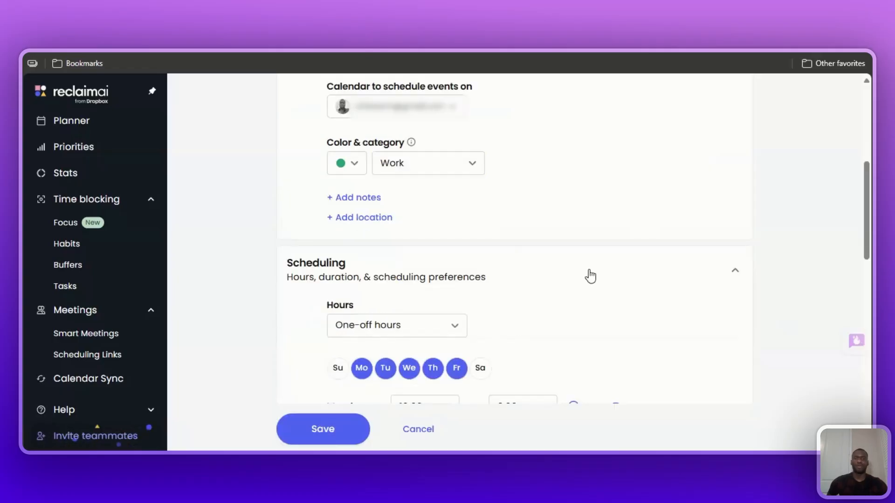
scroll(419, 233, "down", 4)
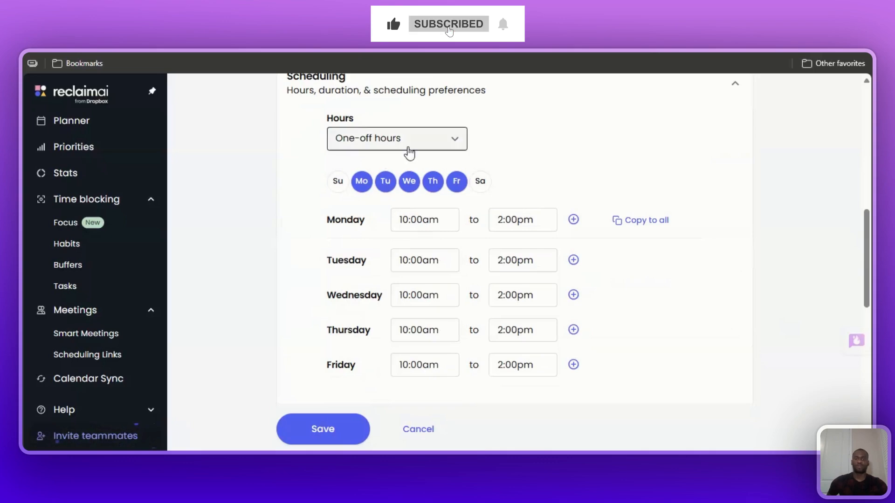
scroll(506, 247, "down", 5)
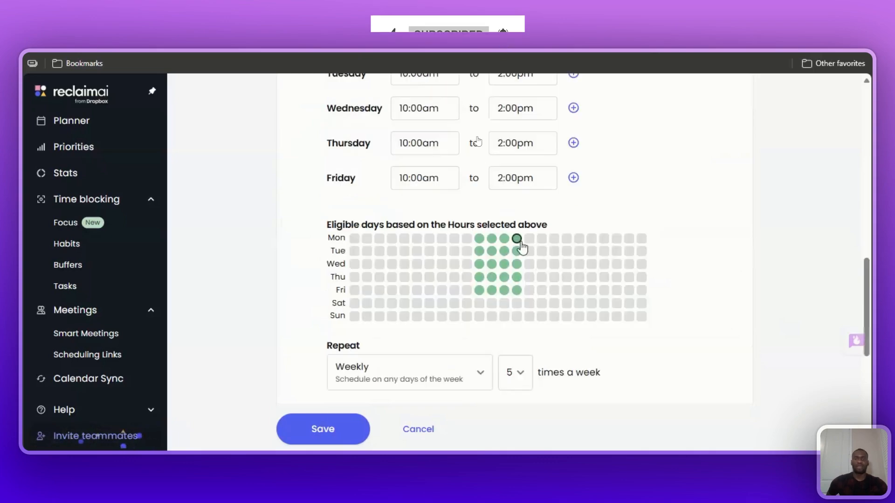
scroll(511, 261, "down", 3)
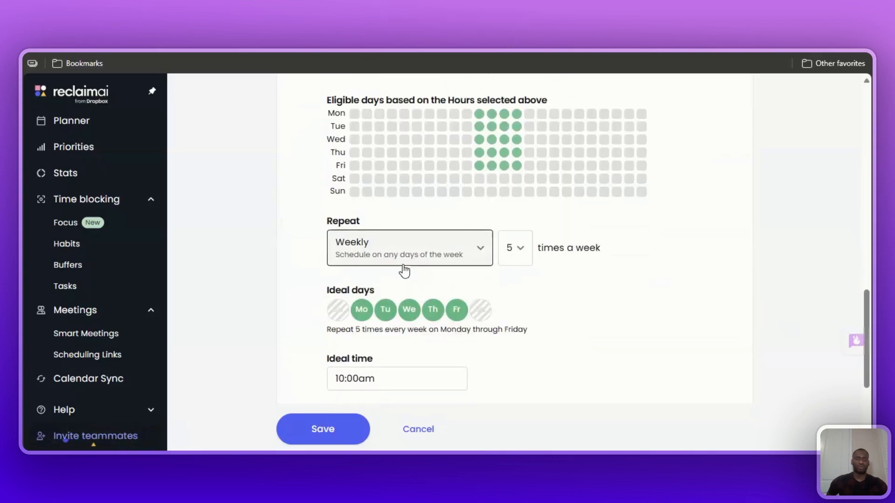
scroll(466, 289, "down", 5)
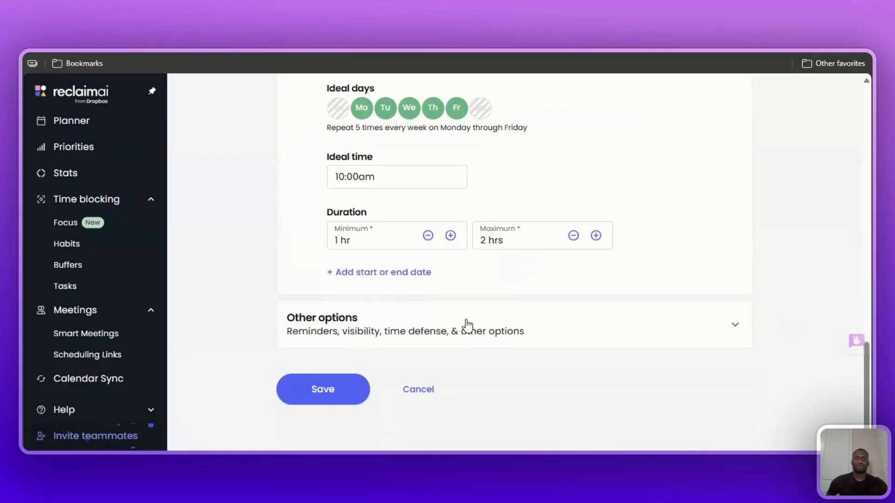
Review the reminder, visibility and time defense options, keep them as they are, and save the Troubleshoot Escalated Issues habit.
left_click(468, 325)
scroll(291, 326, "down", 4)
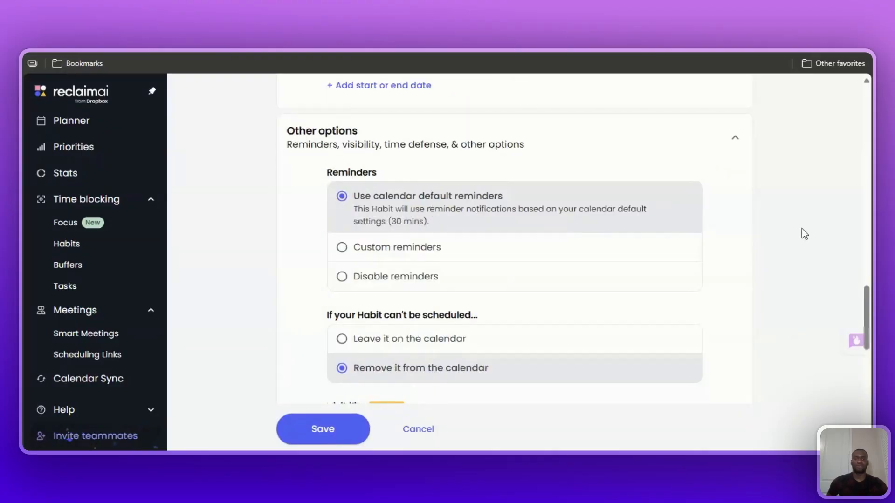
scroll(460, 225, "down", 1)
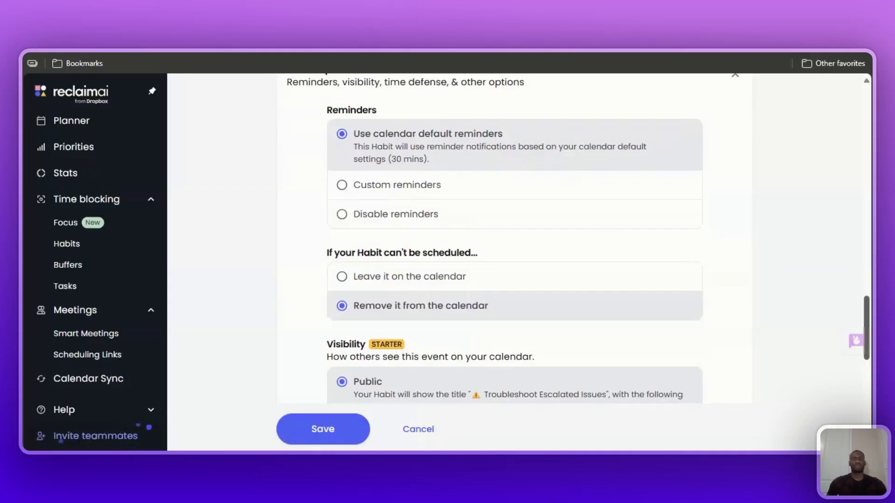
scroll(802, 310, "down", 3)
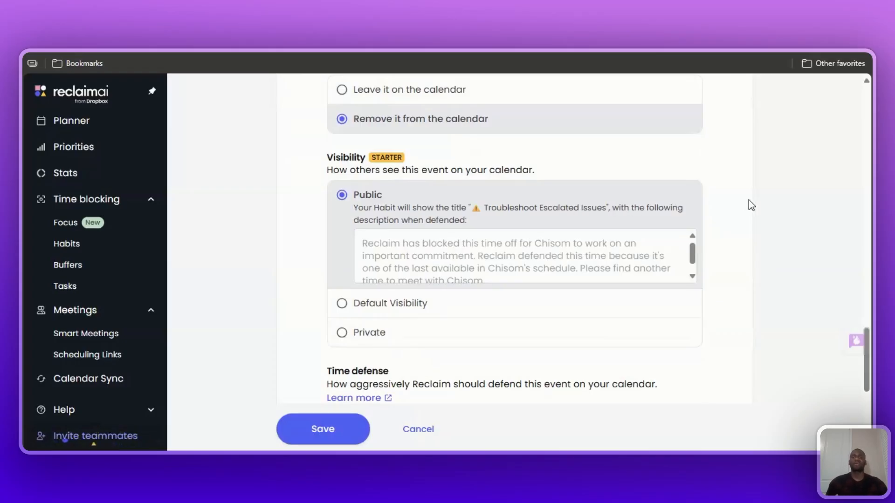
scroll(364, 343, "down", 1)
scroll(363, 344, "down", 4)
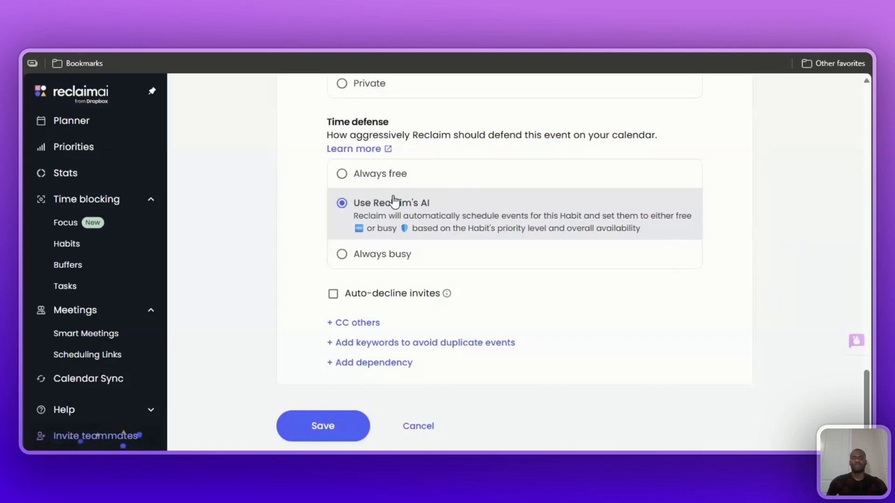
scroll(394, 200, "down", 1)
left_click(307, 398)
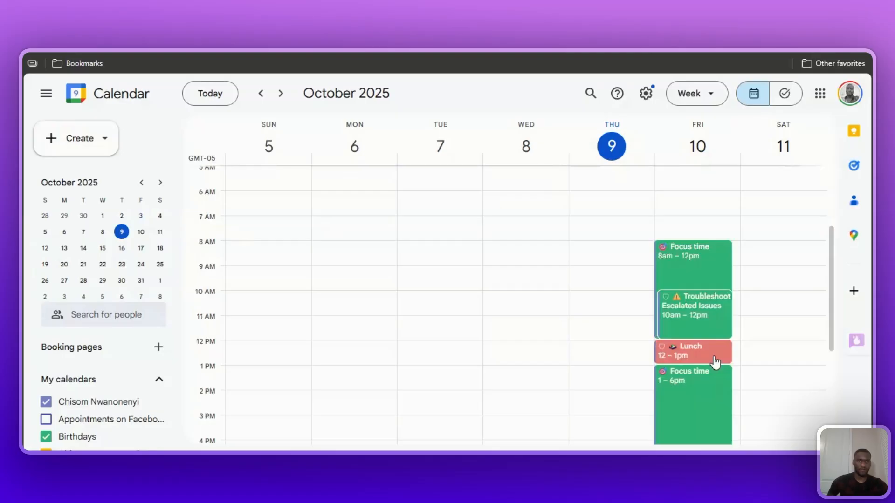
Check the Troubleshoot Escalated Issues, Lunch and Focus time blocks for this week and next week in Google Calendar.
scroll(706, 296, "down", 3)
scroll(703, 266, "up", 3)
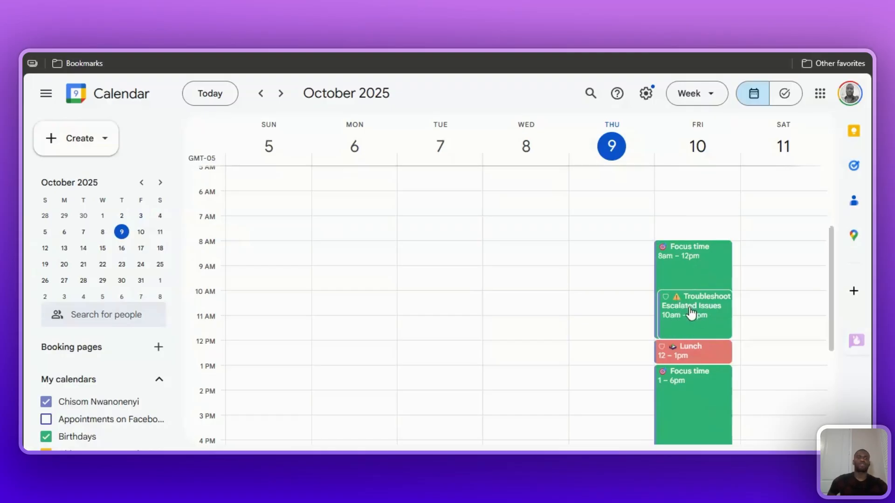
scroll(694, 325, "down", 2)
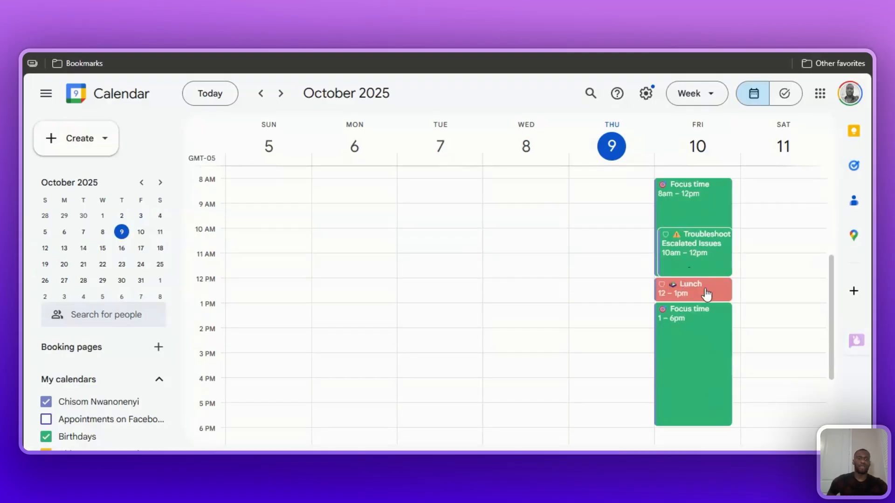
scroll(705, 294, "down", 2)
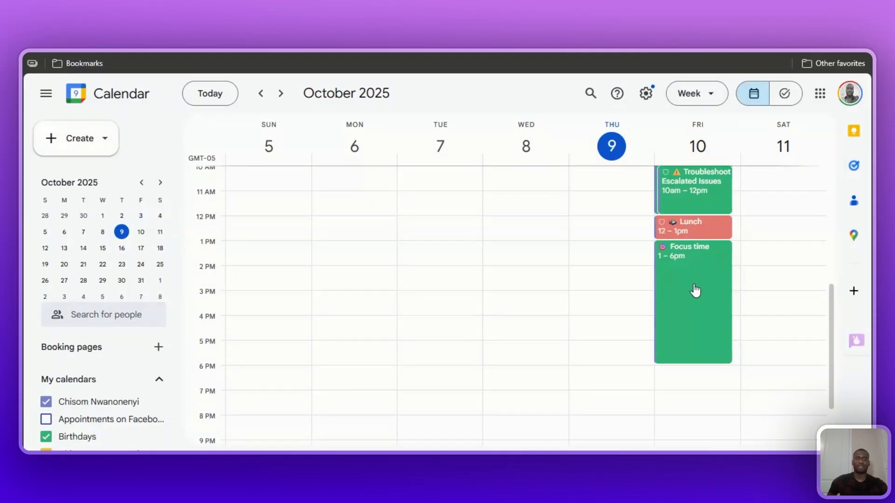
scroll(652, 271, "up", 5)
left_click(281, 94)
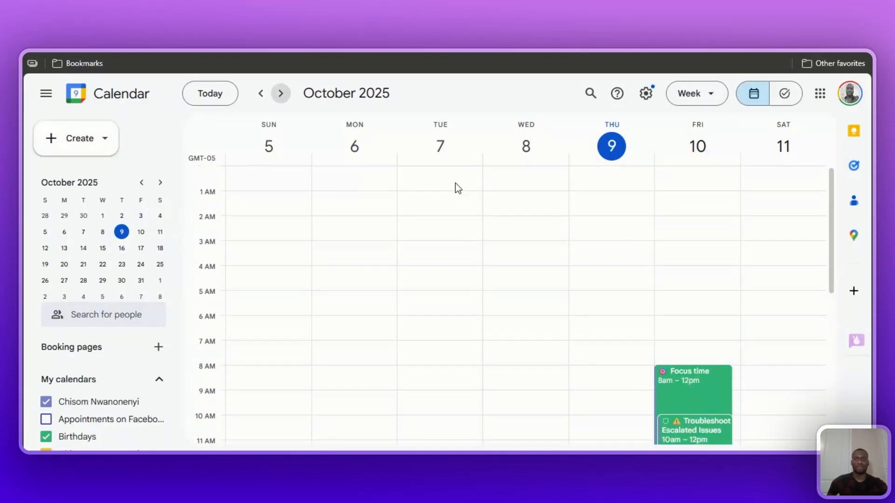
scroll(354, 281, "down", 3)
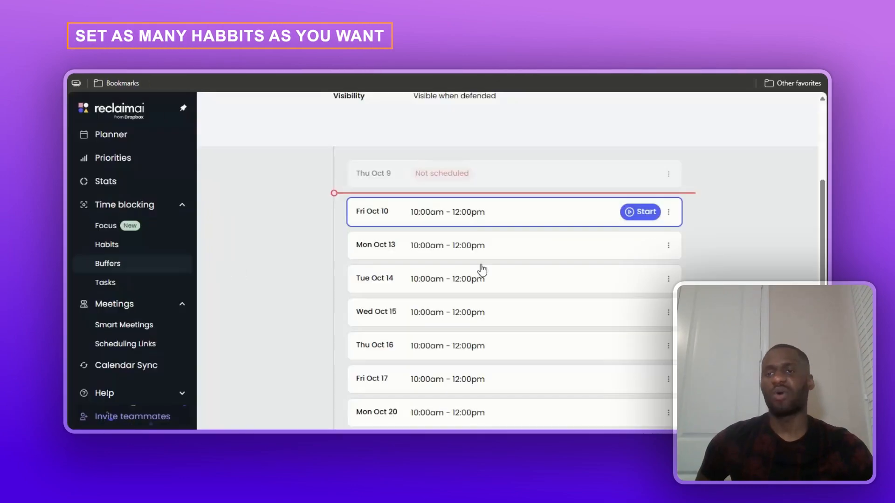
Return to the Reclaim habit templates and start a new habit from the Share Customer Feedback template.
scroll(482, 269, "up", 5)
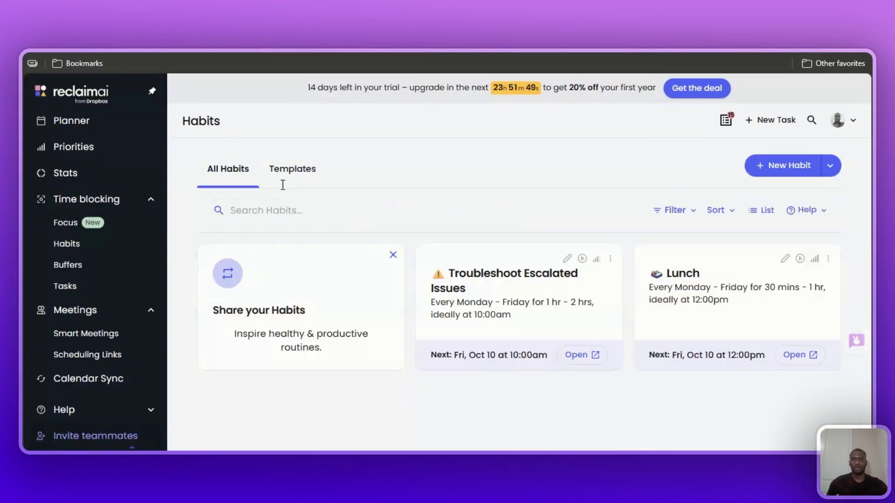
left_click(281, 179)
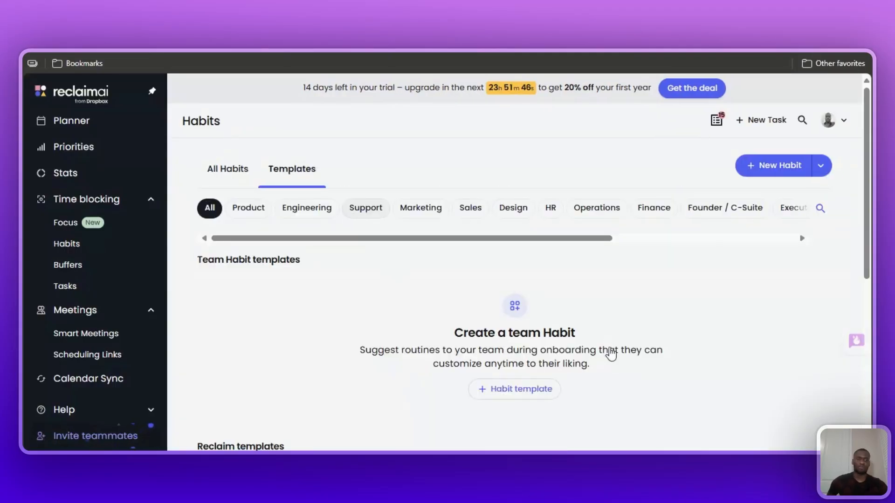
scroll(707, 321, "down", 10)
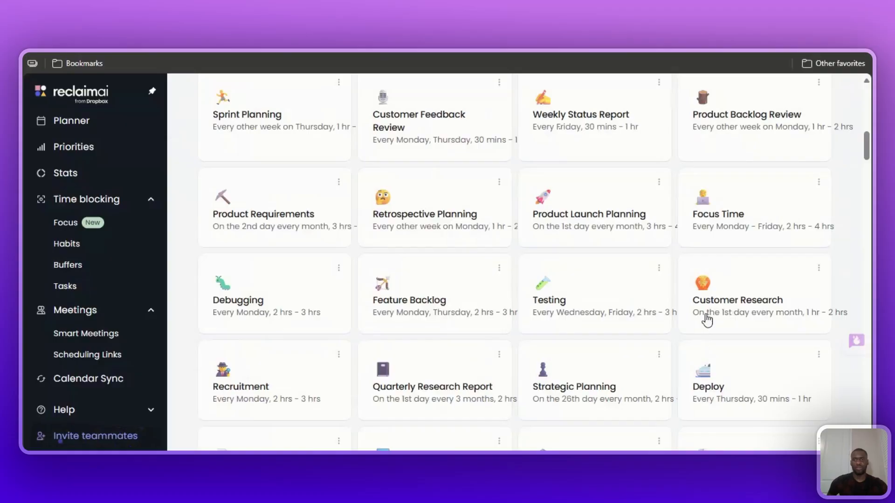
scroll(676, 313, "down", 10)
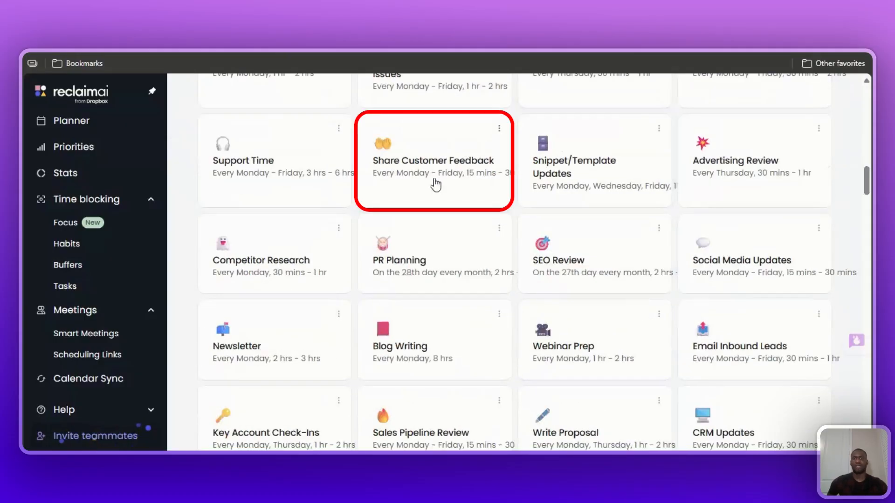
left_click(436, 185)
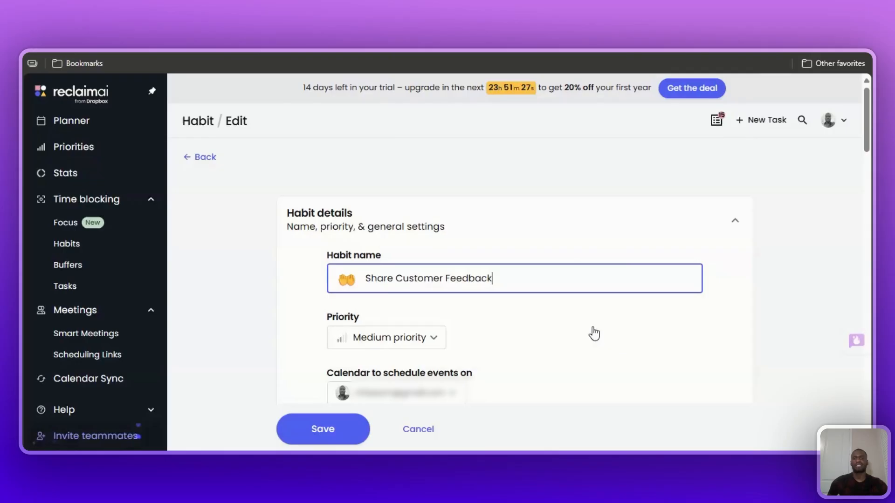
Review the Share Customer Feedback habit's scheduling hours, repeat, ideal time, duration, reminders, visibility and time defense settings.
scroll(443, 224, "down", 3)
scroll(649, 291, "down", 7)
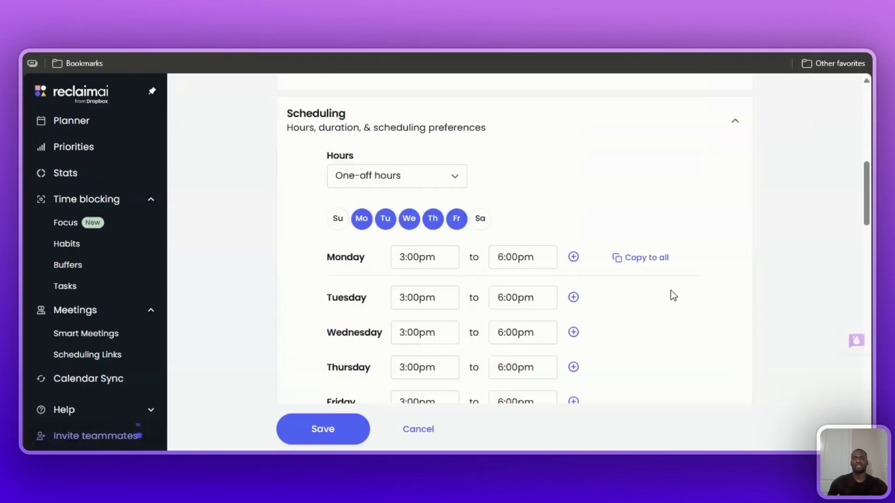
scroll(694, 292, "down", 2)
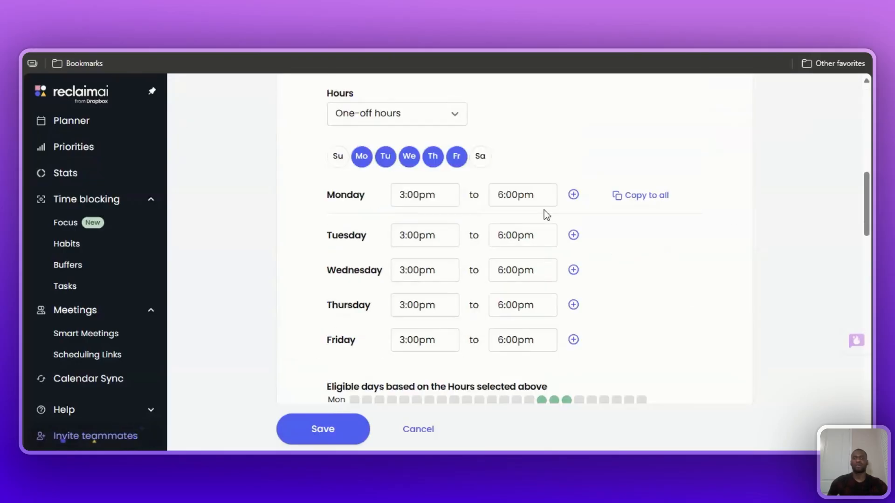
scroll(544, 212, "down", 5)
scroll(479, 286, "down", 4)
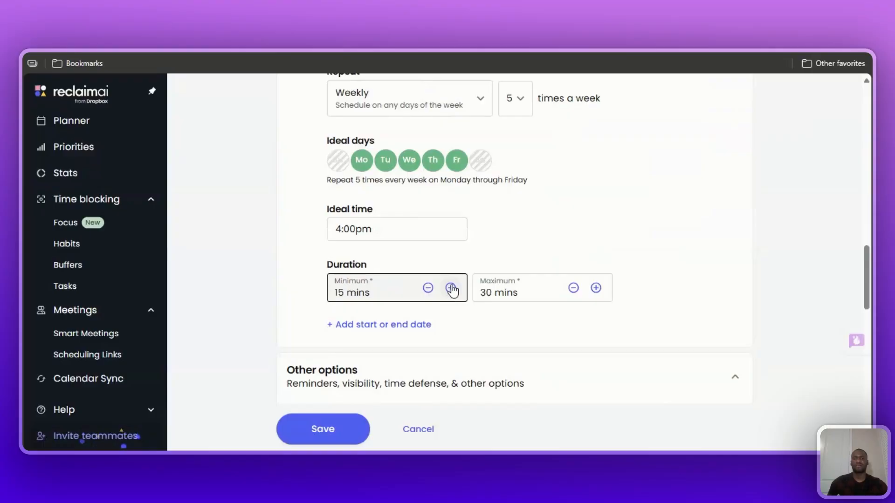
scroll(462, 289, "down", 6)
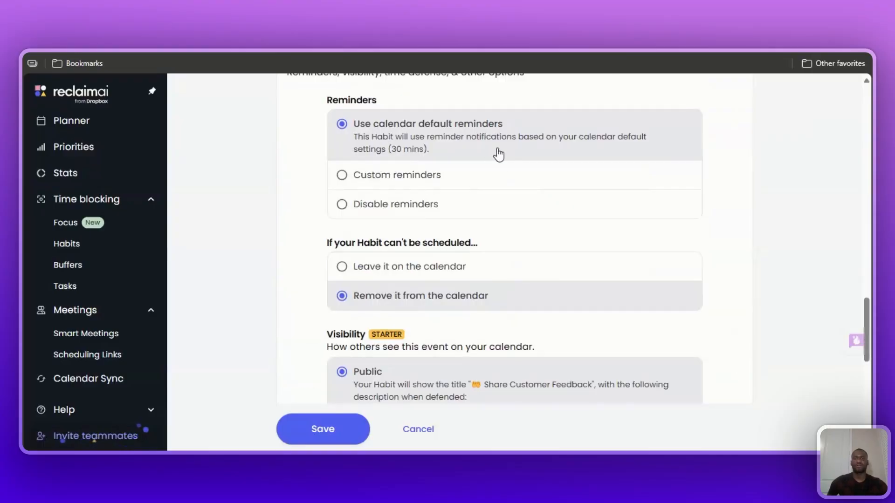
scroll(498, 155, "down", 3)
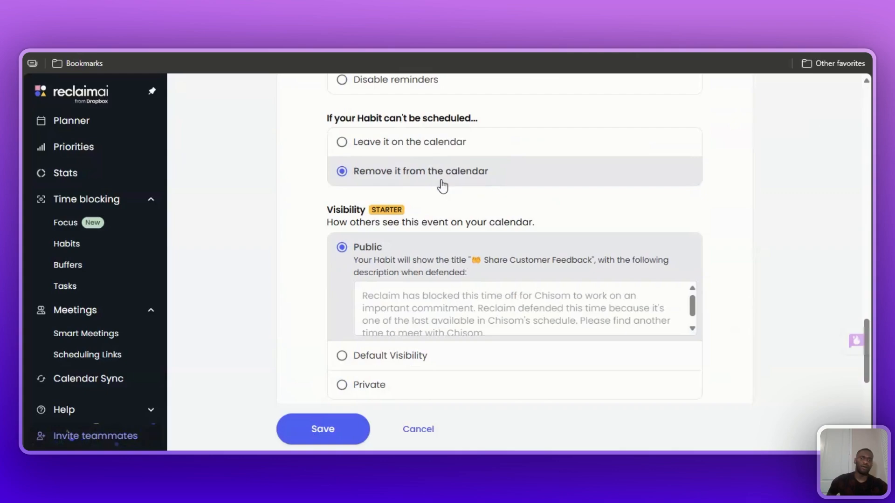
scroll(496, 287, "down", 3)
scroll(496, 287, "down", 3)
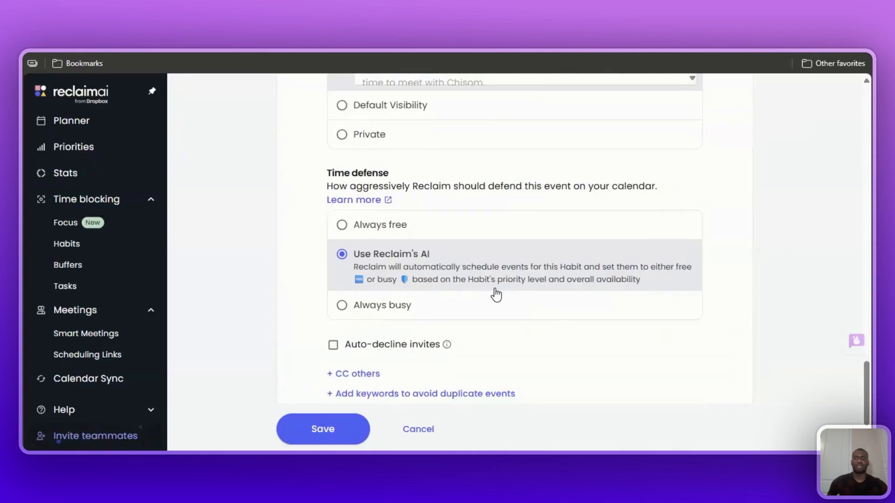
scroll(496, 293, "down", 2)
Save the Share Customer Feedback habit and switch to Google Calendar to check next week's schedule.
left_click(287, 395)
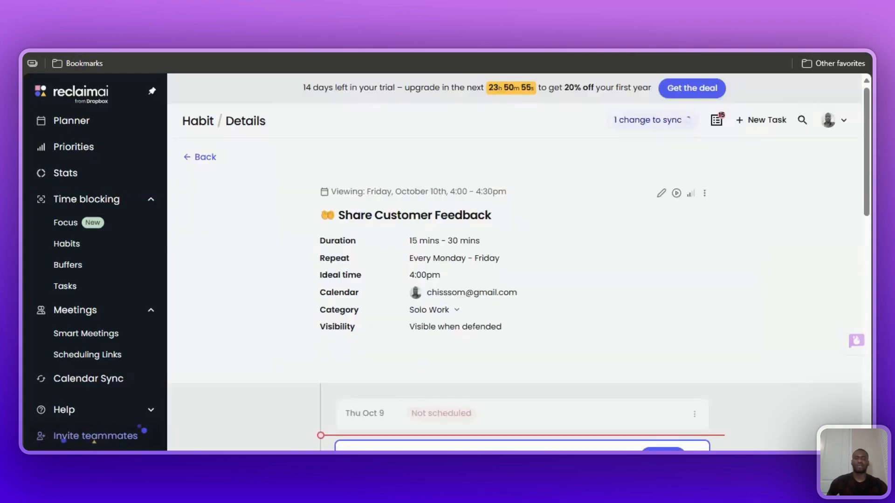
key("ctrl+Tab")
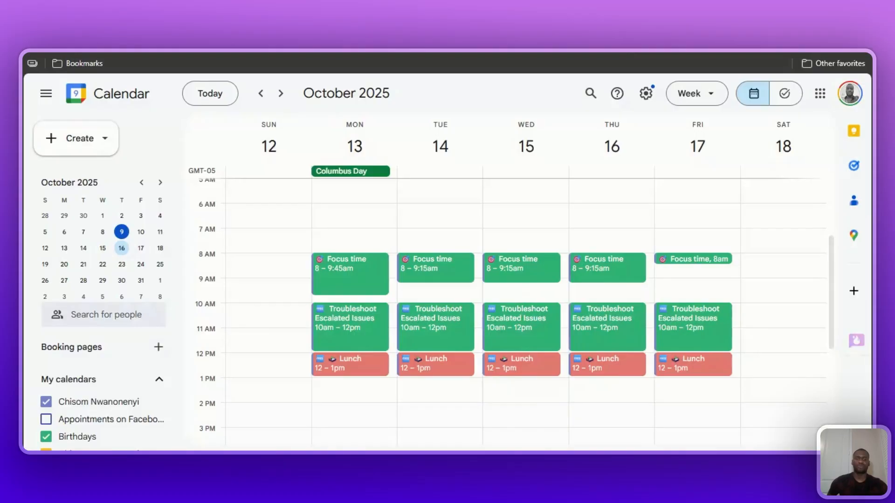
scroll(818, 306, "down", 3)
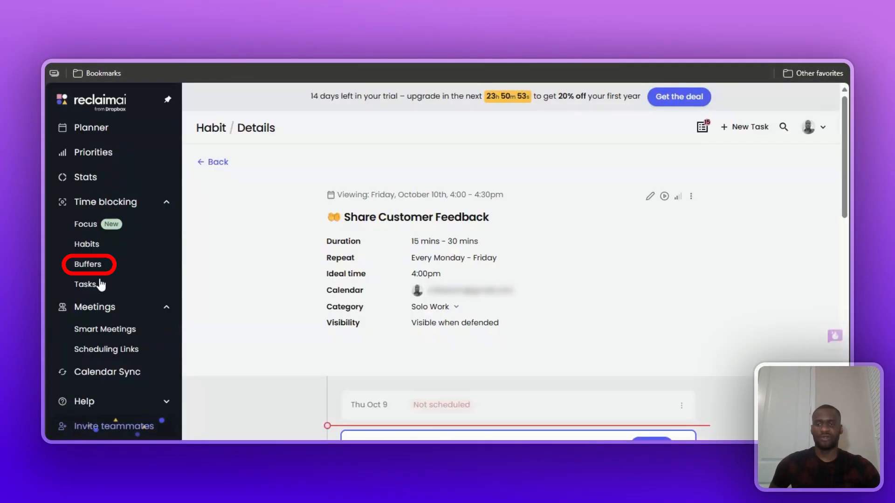
In Reclaim's Buffers settings, set the Task & Habit break duration to 15 min.
left_click(88, 261)
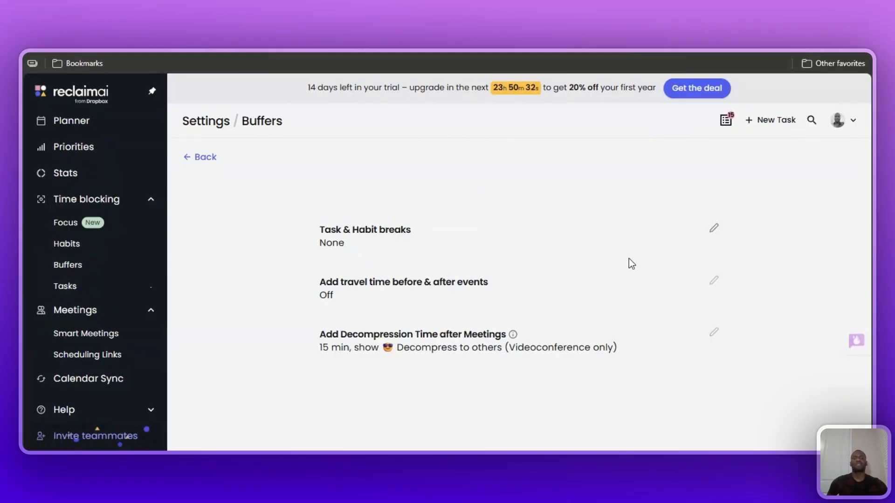
left_click(714, 231)
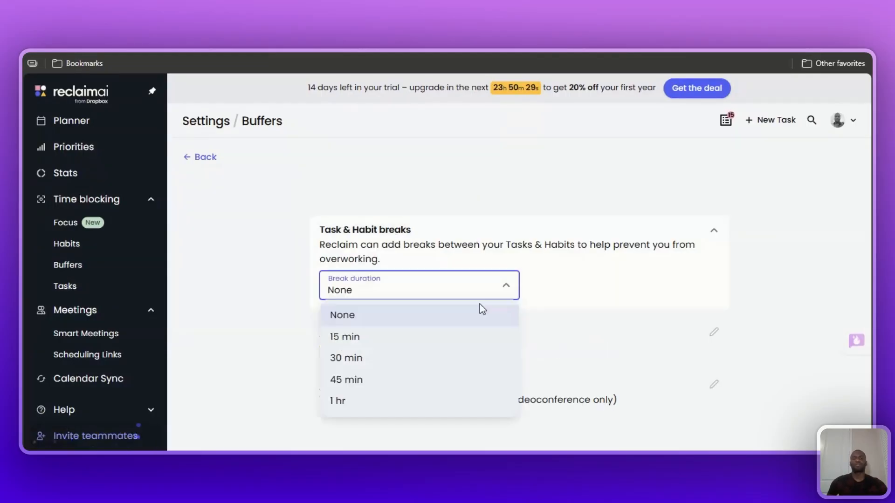
left_click(416, 343)
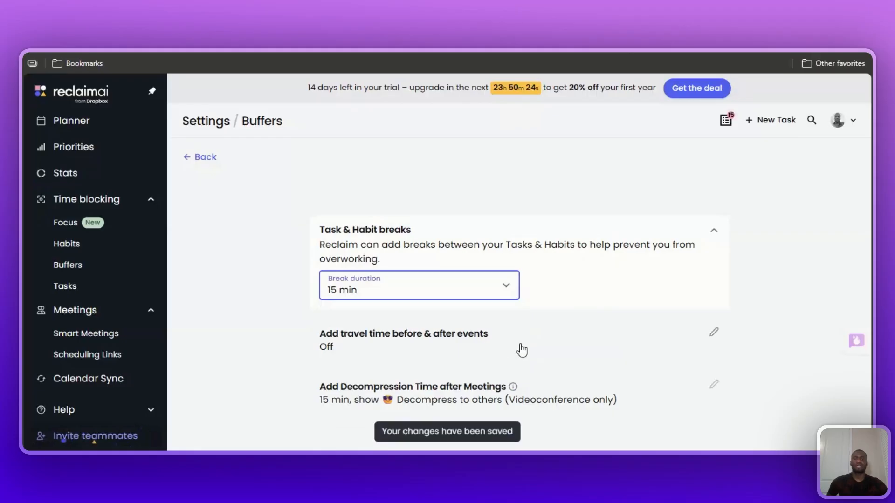
Expand the travel time and decompression time buffer settings, and auto-schedule Decompression Time after All Meetings.
left_click(713, 336)
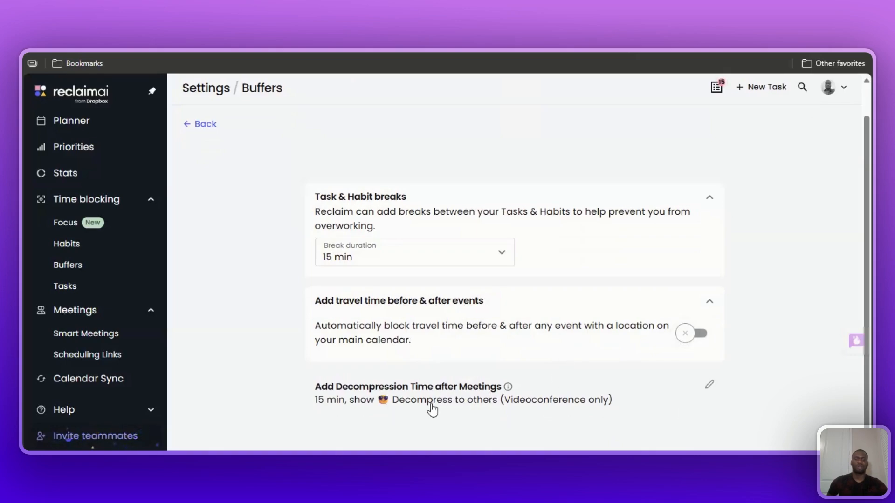
left_click(708, 385)
scroll(427, 339, "down", 2)
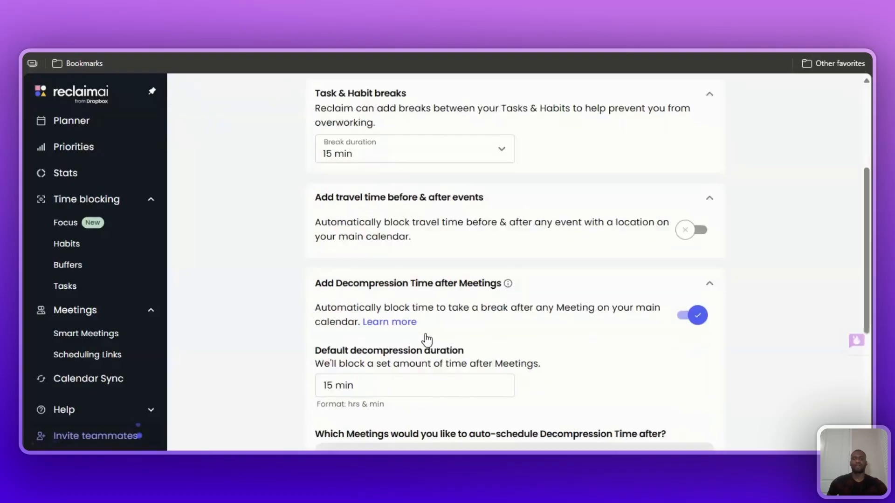
scroll(427, 339, "down", 4)
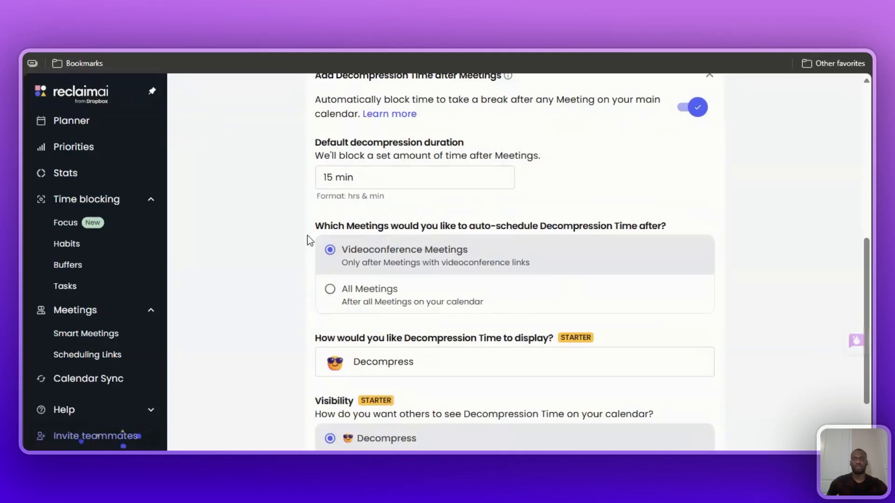
scroll(312, 234, "down", 1)
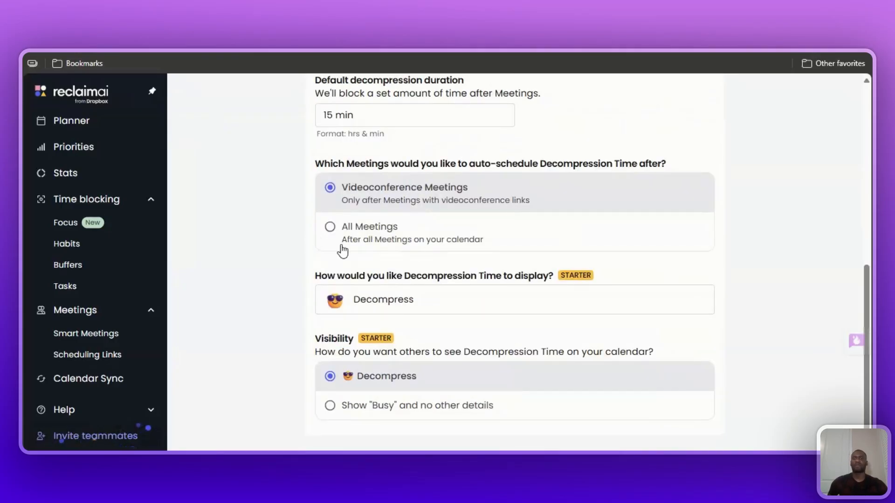
left_click(330, 227)
scroll(462, 335, "down", 1)
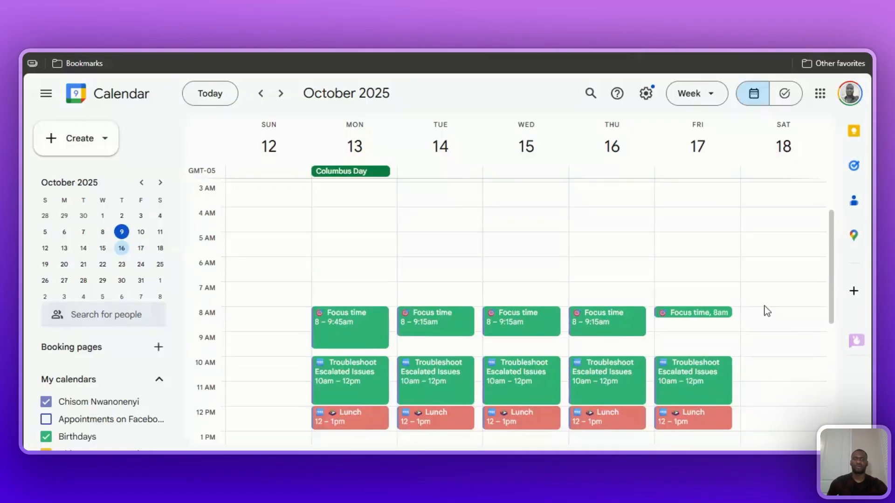
scroll(769, 310, "down", 3)
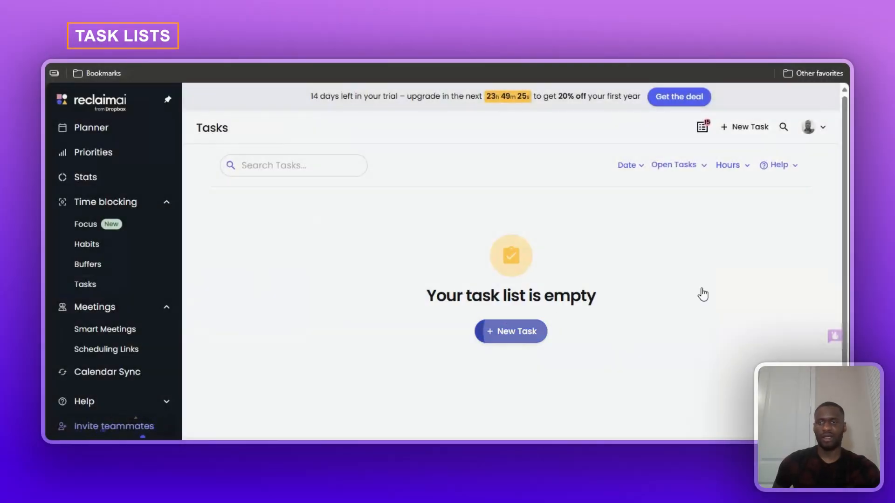
Open a new task form to view its options, and switch to the Smart Meetings page.
left_click(750, 125)
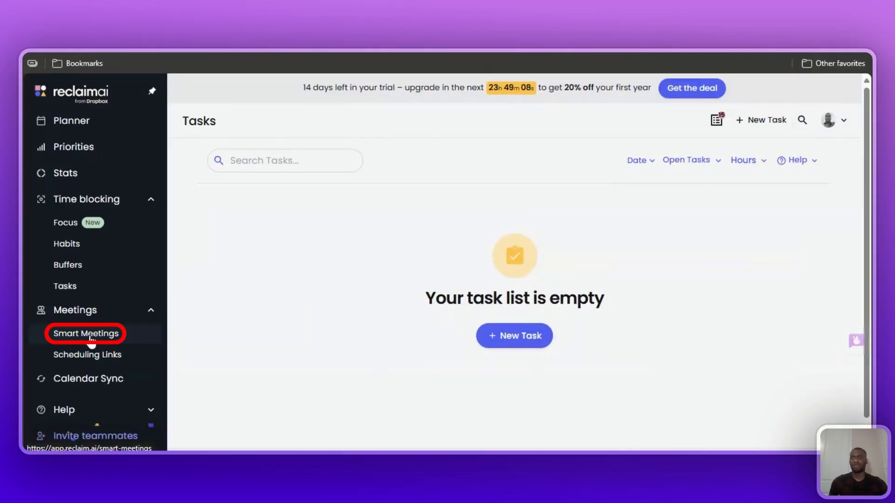
left_click(86, 335)
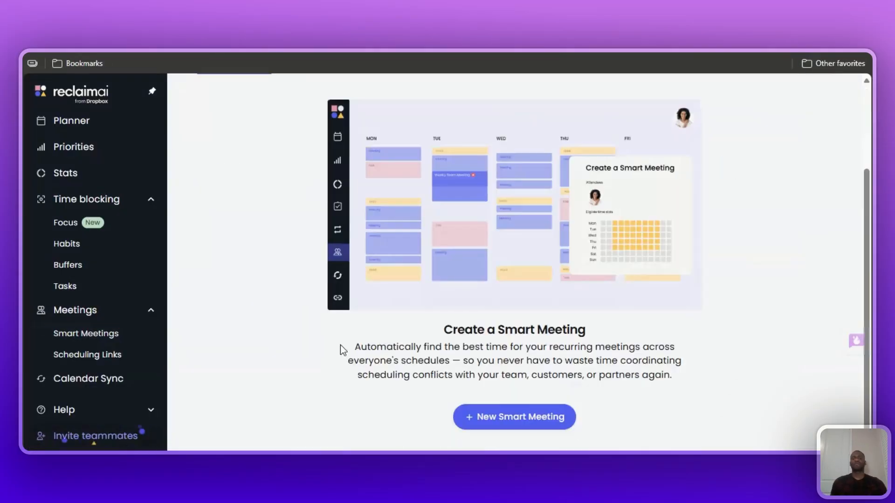
scroll(732, 354, "up", 1)
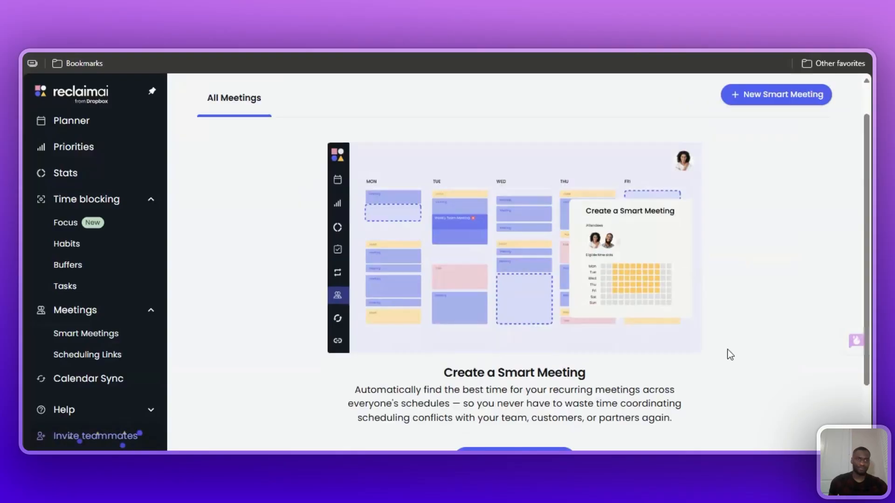
scroll(768, 196, "up", 2)
Start a new Smart Meeting named Demo and set its category to One-on-One.
left_click(774, 164)
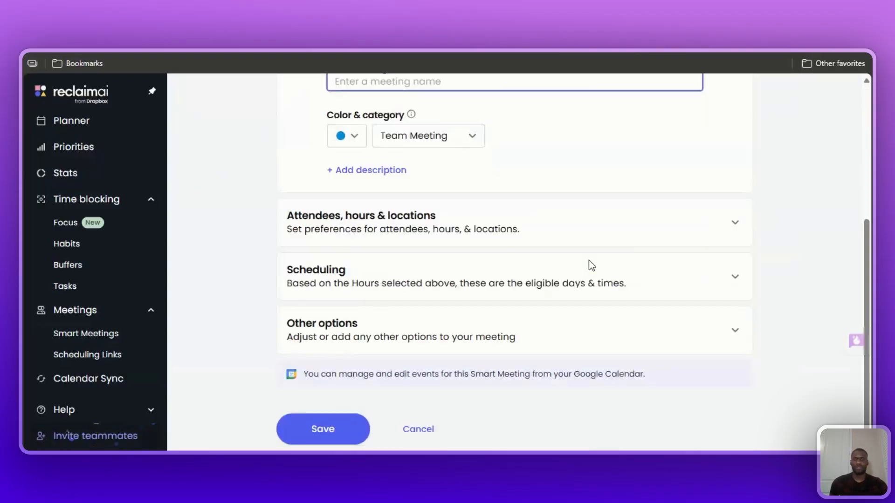
left_click(480, 265)
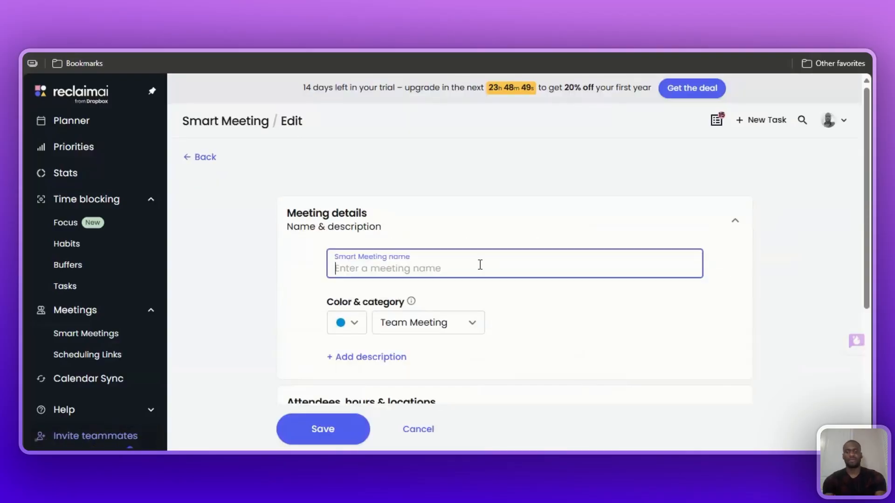
type("Demo")
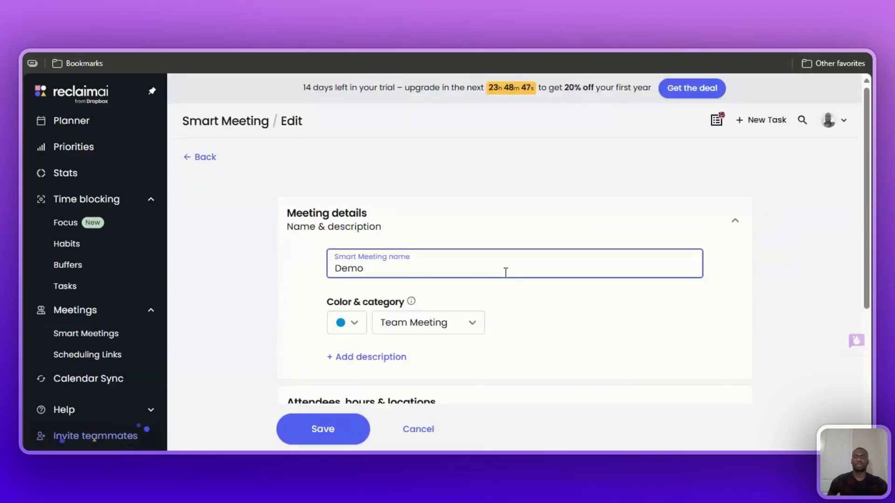
scroll(462, 275, "down", 3)
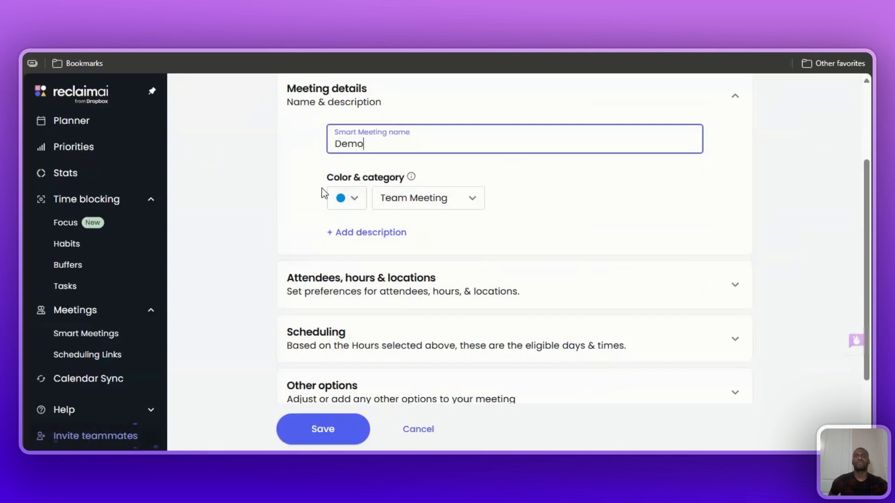
left_click(478, 201)
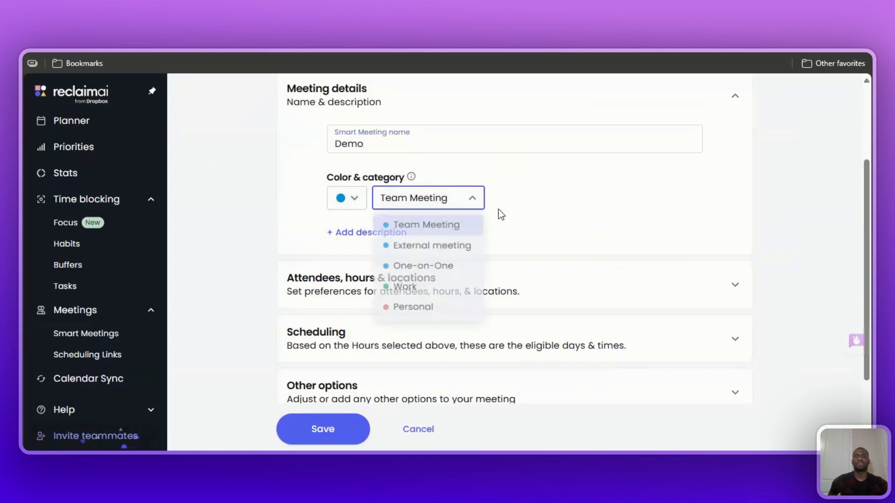
left_click(455, 270)
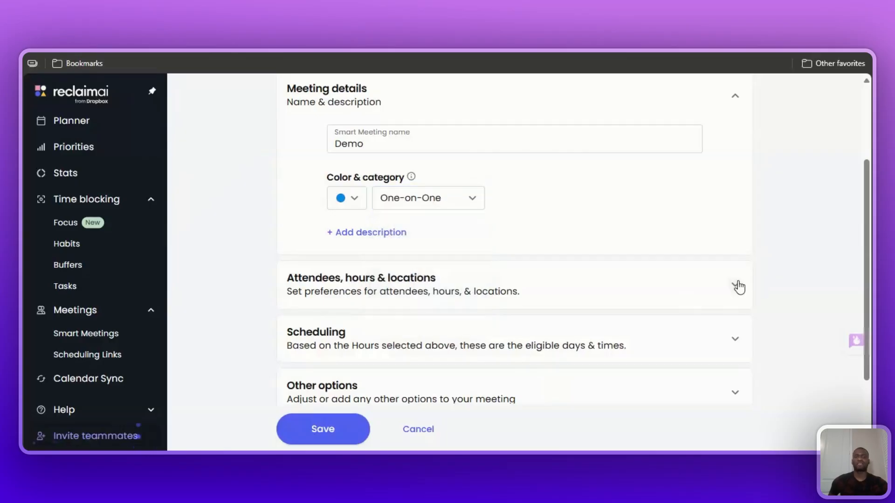
Review the Demo meeting's attendees, hours & locations section and its scheduling settings.
left_click(736, 284)
scroll(780, 272, "down", 3)
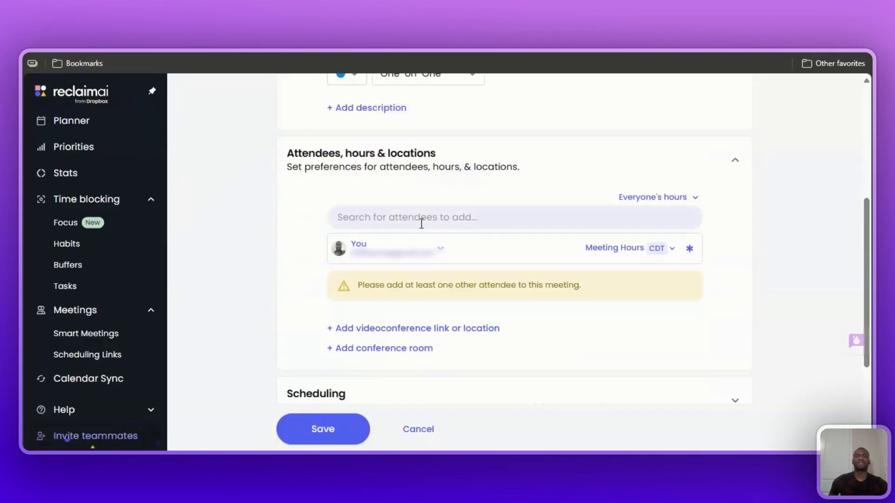
scroll(455, 255, "down", 2)
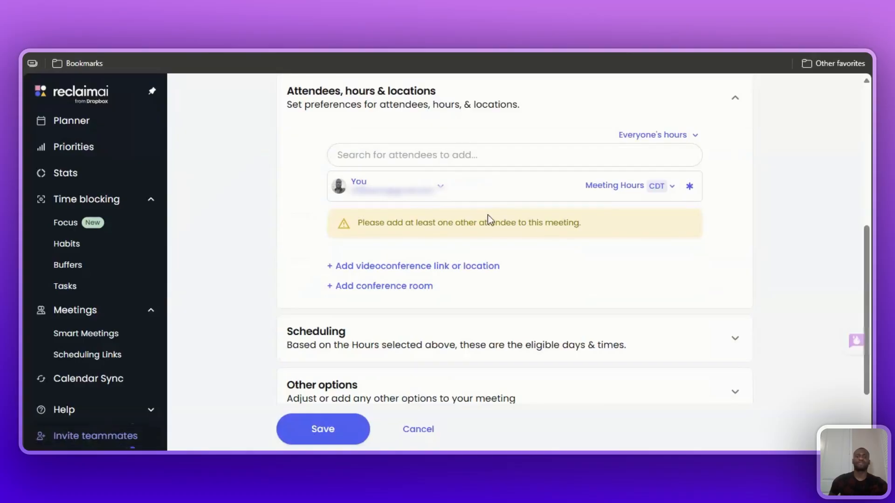
scroll(657, 279, "up", 2)
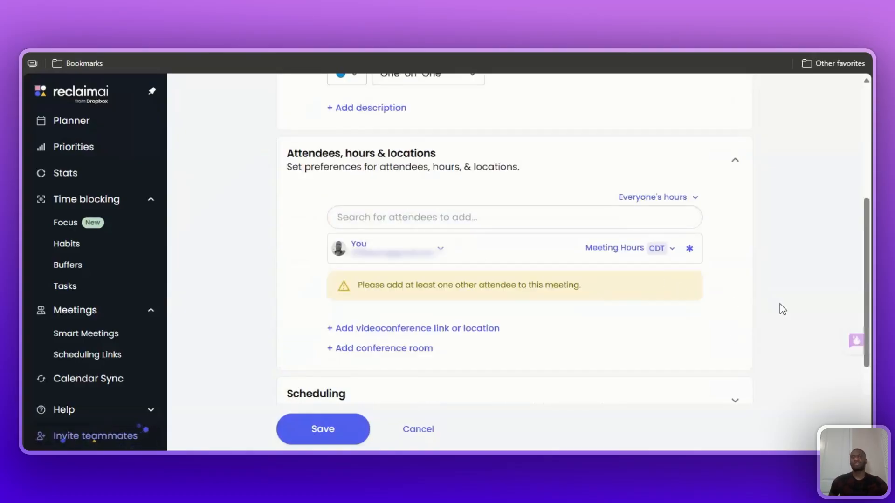
scroll(781, 307, "up", 5)
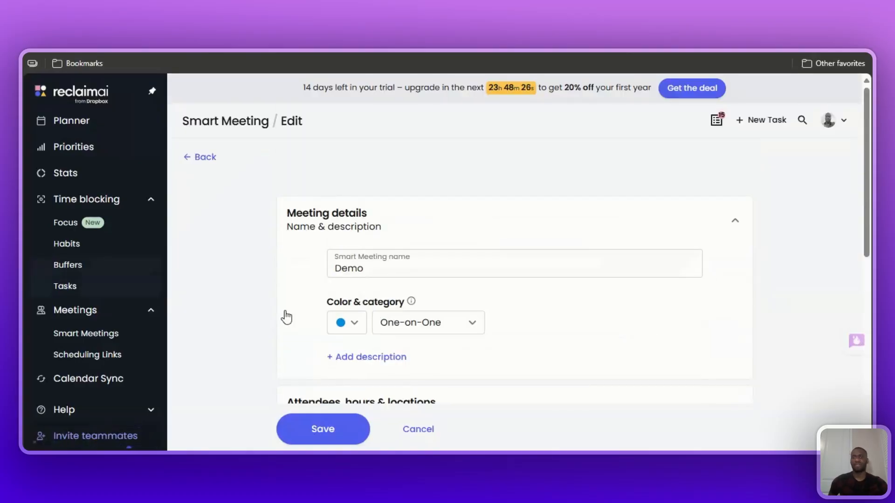
scroll(801, 295, "down", 6)
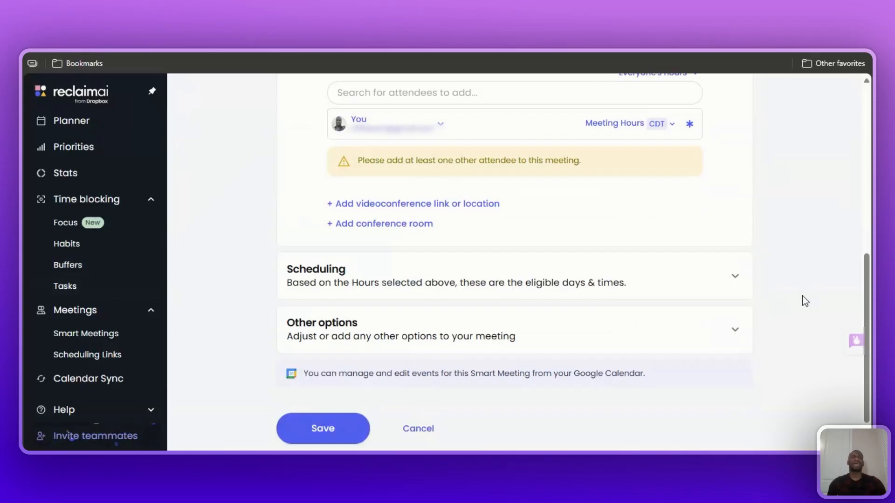
left_click(709, 290)
scroll(713, 289, "down", 9)
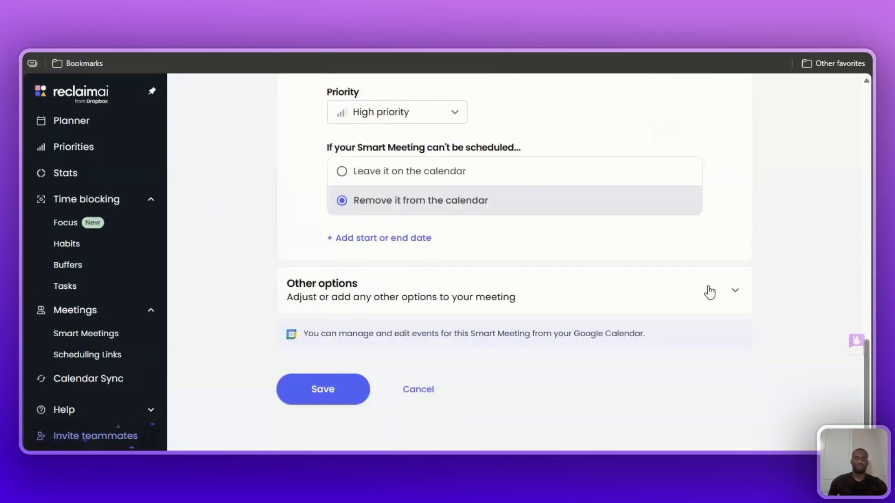
scroll(761, 283, "up", 15)
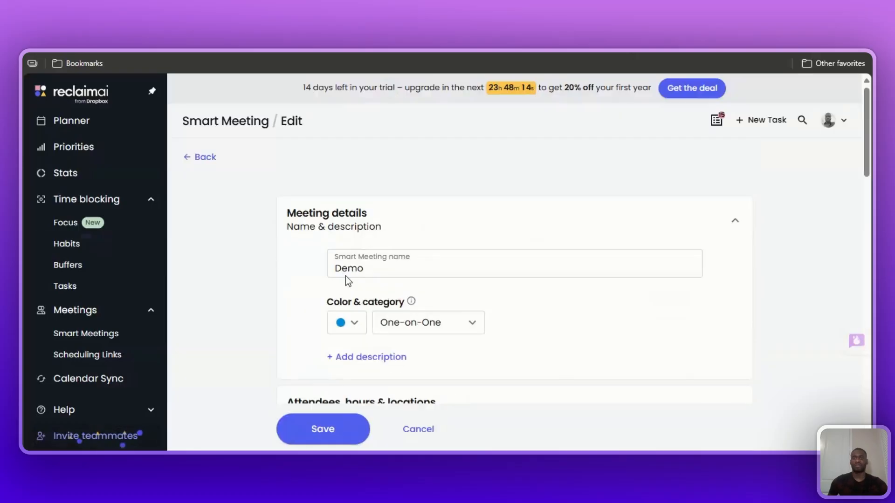
scroll(399, 254, "down", 10)
scroll(433, 229, "up", 3)
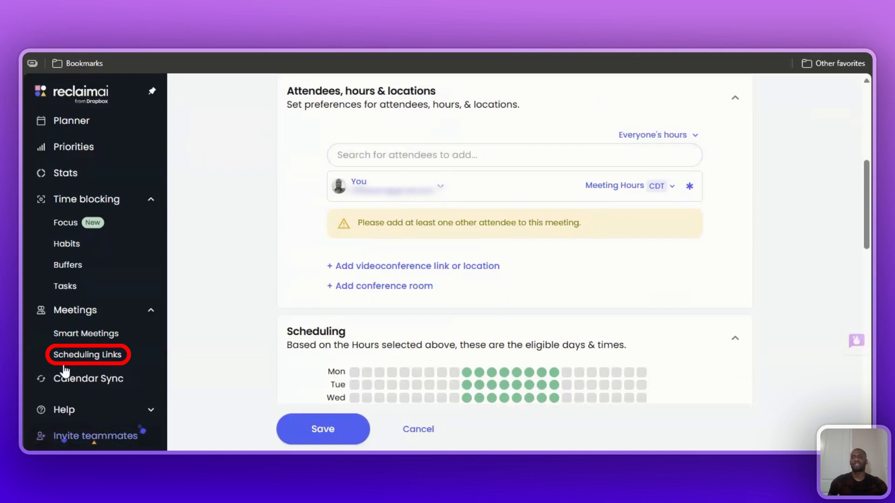
Leave the Demo meeting without saving and create the default Scheduling Links using the prefilled slug.
left_click(152, 354)
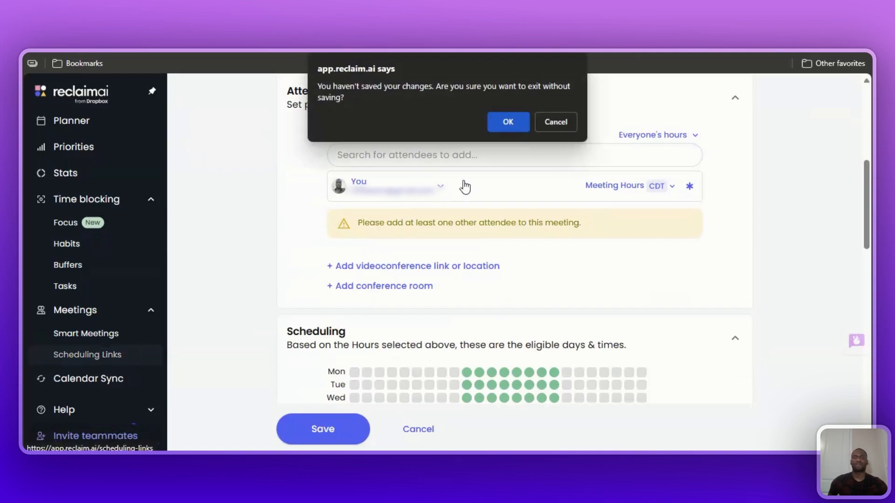
left_click(507, 123)
scroll(289, 324, "down", 2)
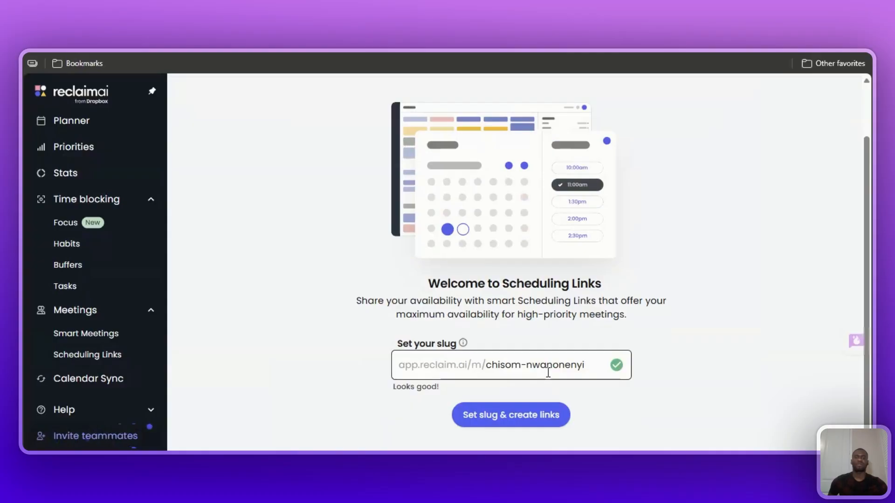
left_click(523, 418)
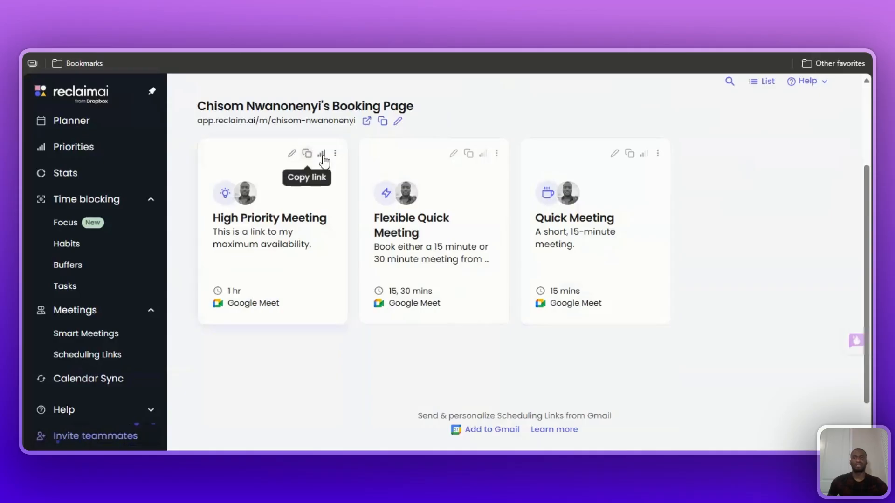
left_click_drag(865, 321, 865, 283)
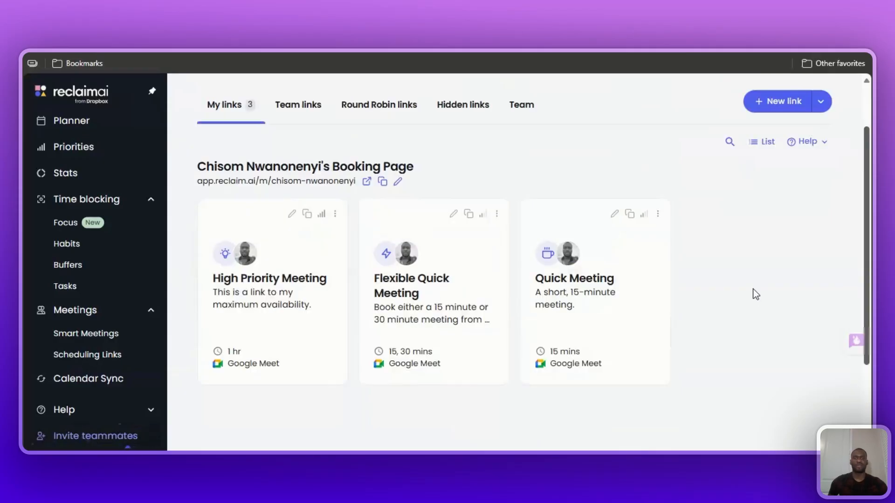